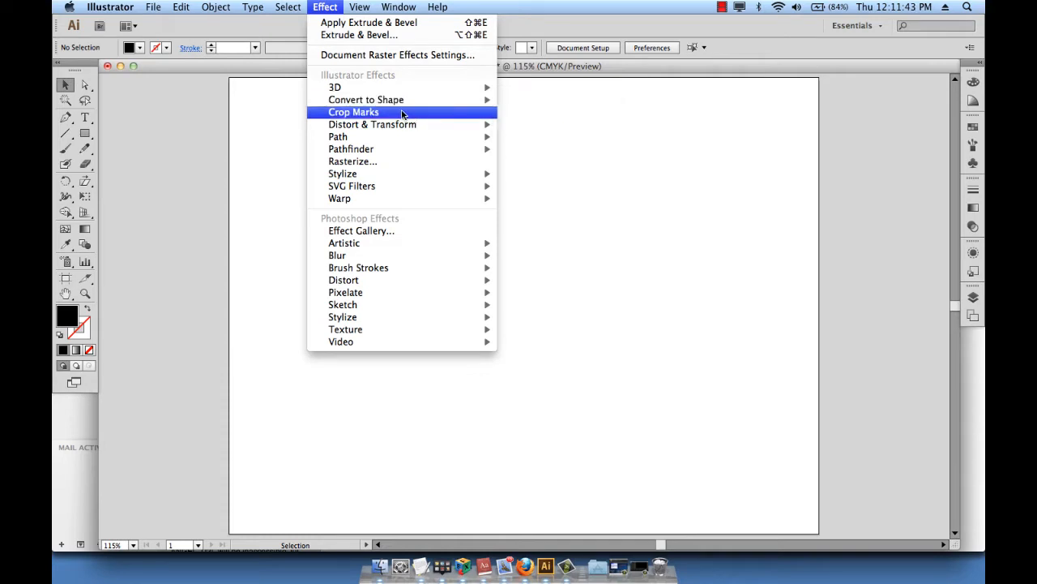
pyautogui.moveTo(360, 175)
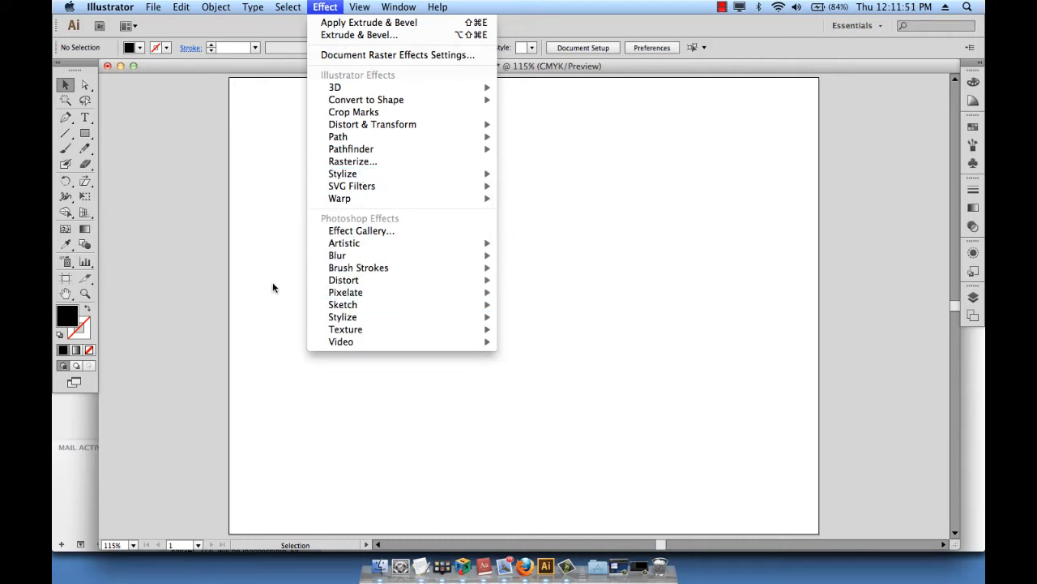
pyautogui.click(266, 198)
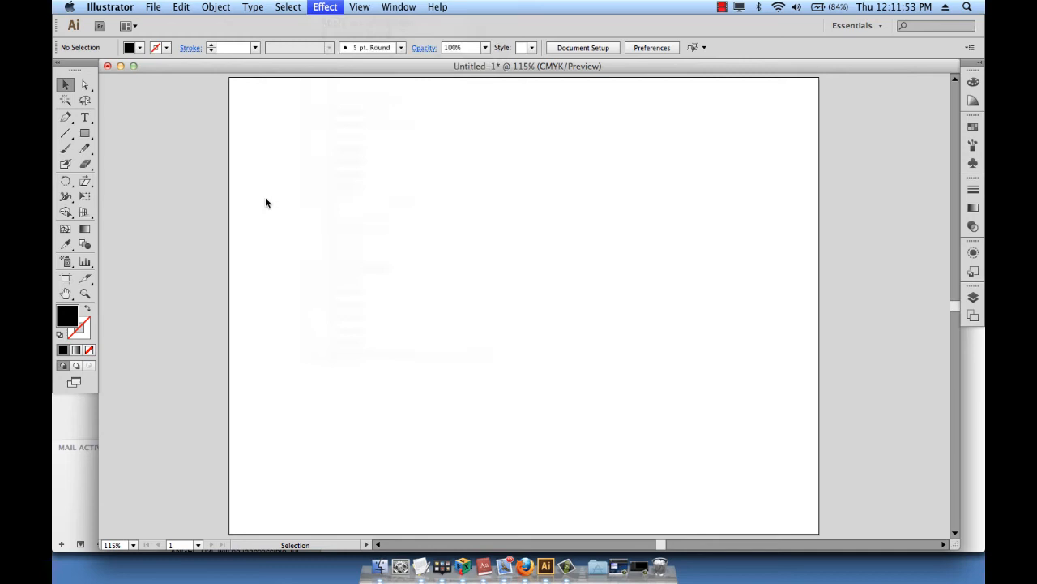
# Add the point text "u" in the upper middle of the artboard and shift it slightly down and to the right
pyautogui.click(84, 117)
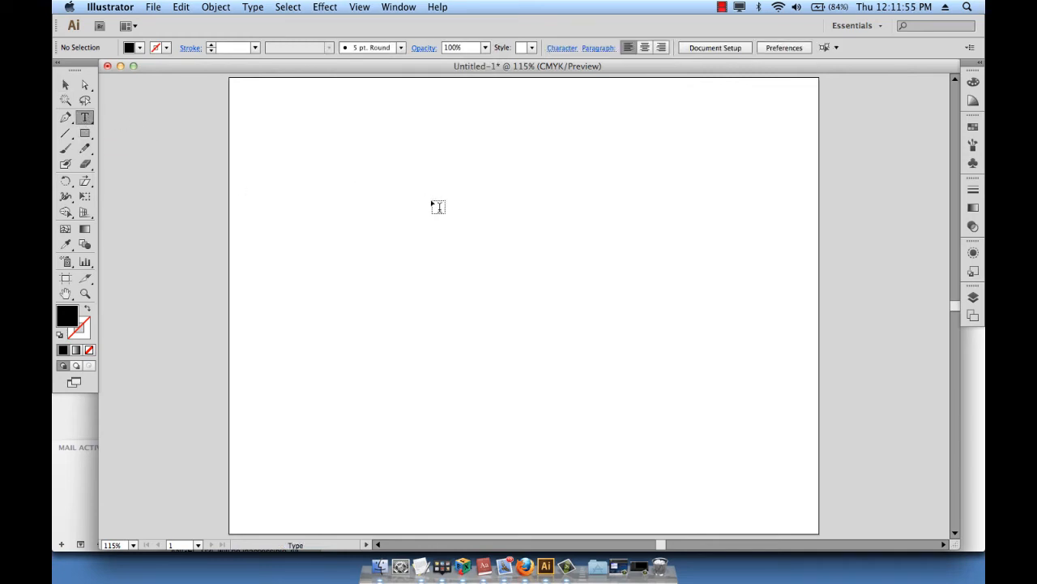
pyautogui.click(443, 206)
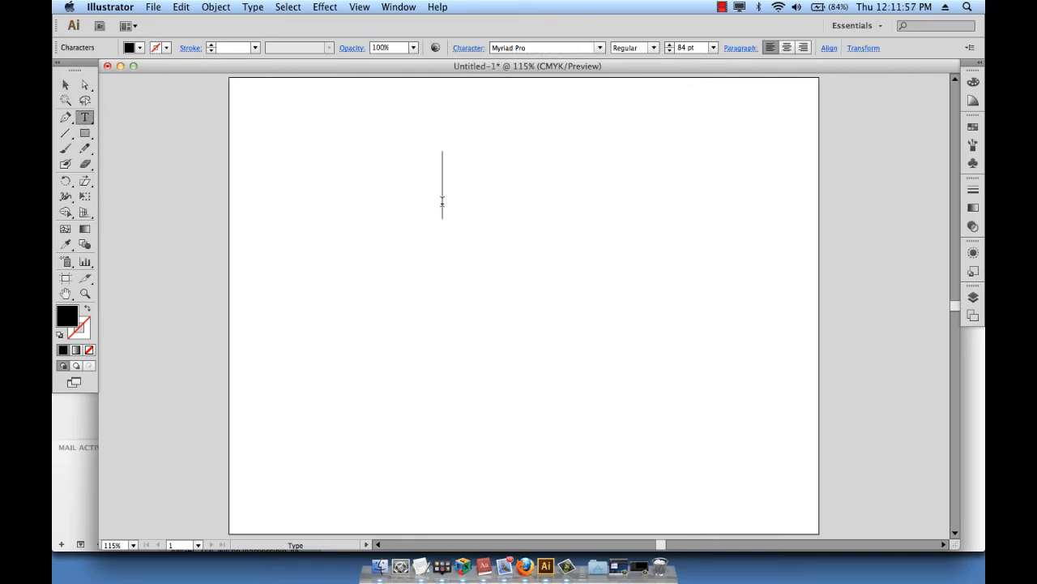
pyautogui.write('u')
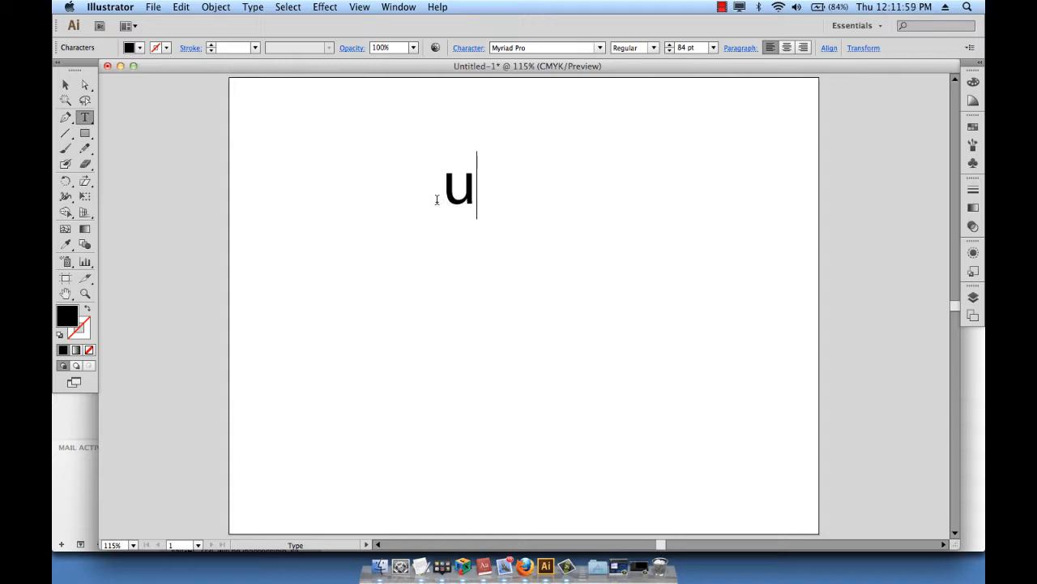
pyautogui.click(65, 84)
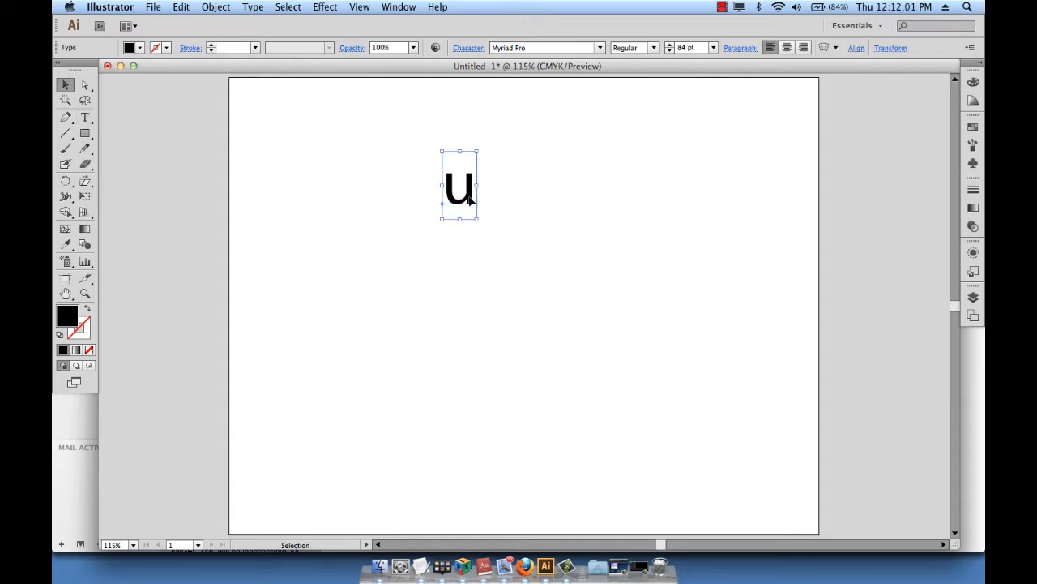
pyautogui.moveTo(468, 197); pyautogui.dragTo(481, 220)
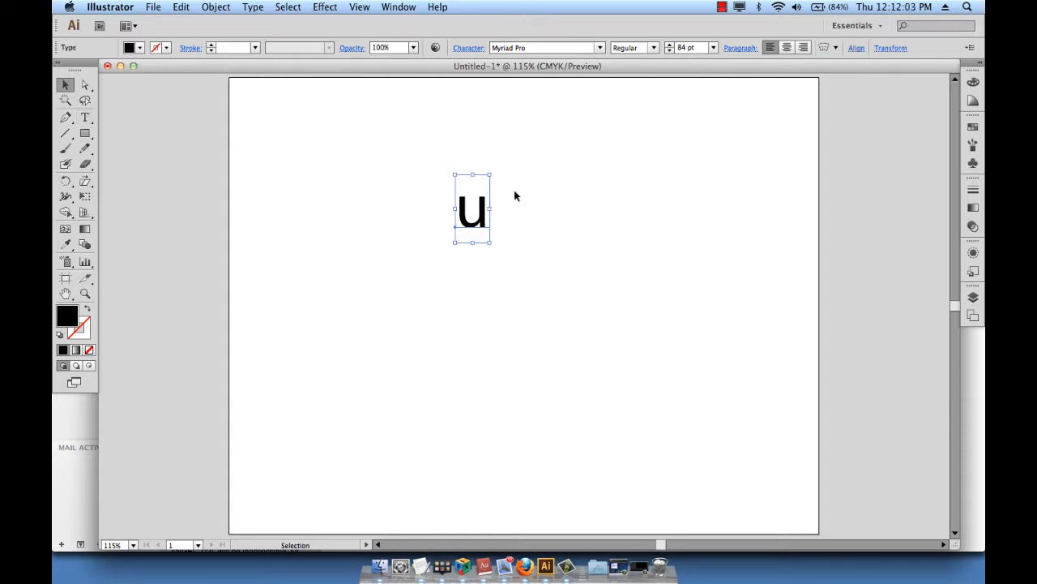
# Change the case of the letter "u" to UPPERCASE
pyautogui.click(85, 117)
pyautogui.moveTo(487, 202); pyautogui.dragTo(429, 206)
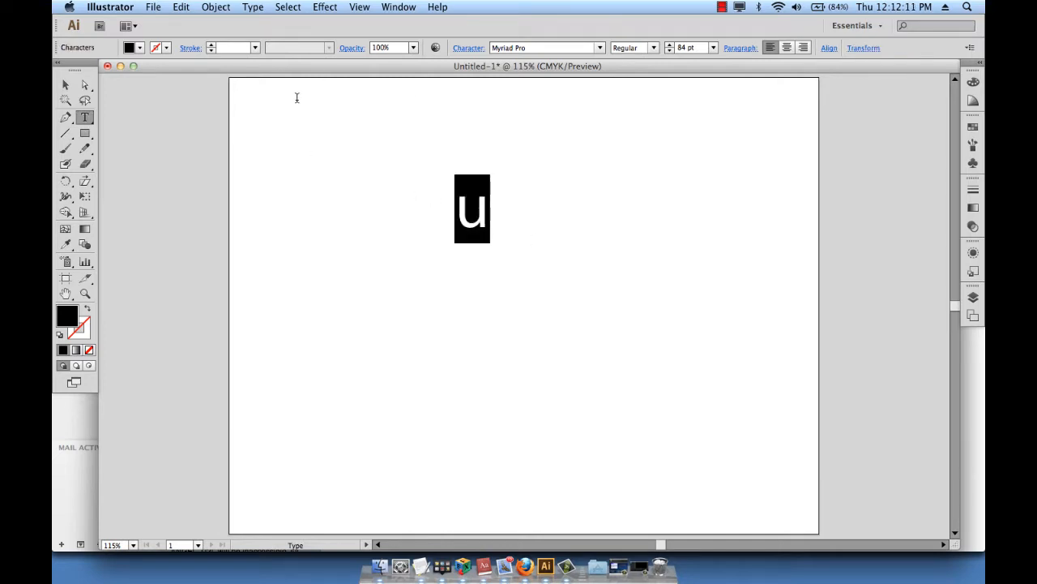
pyautogui.click(253, 6)
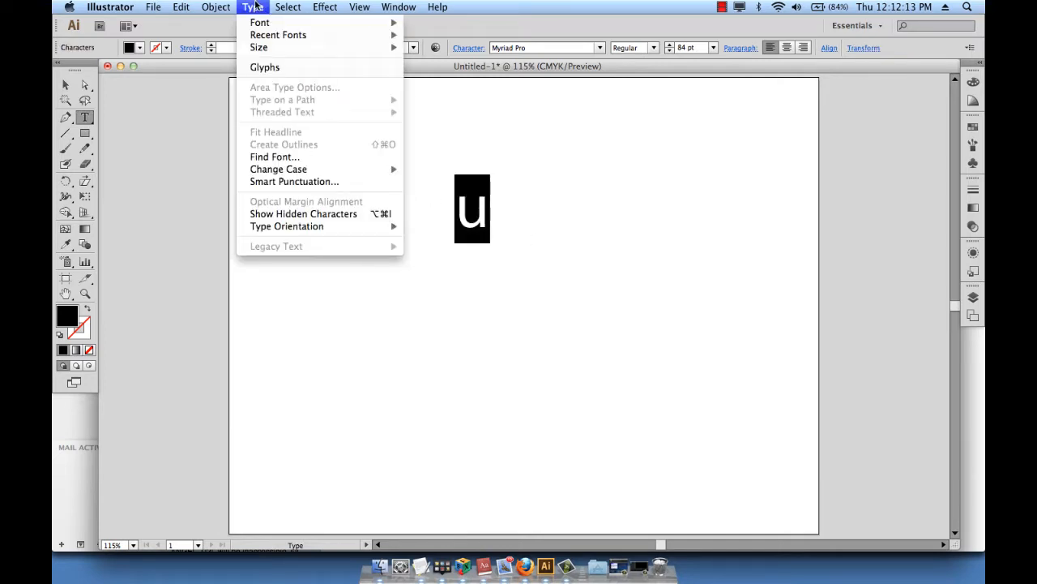
pyautogui.moveTo(280, 169)
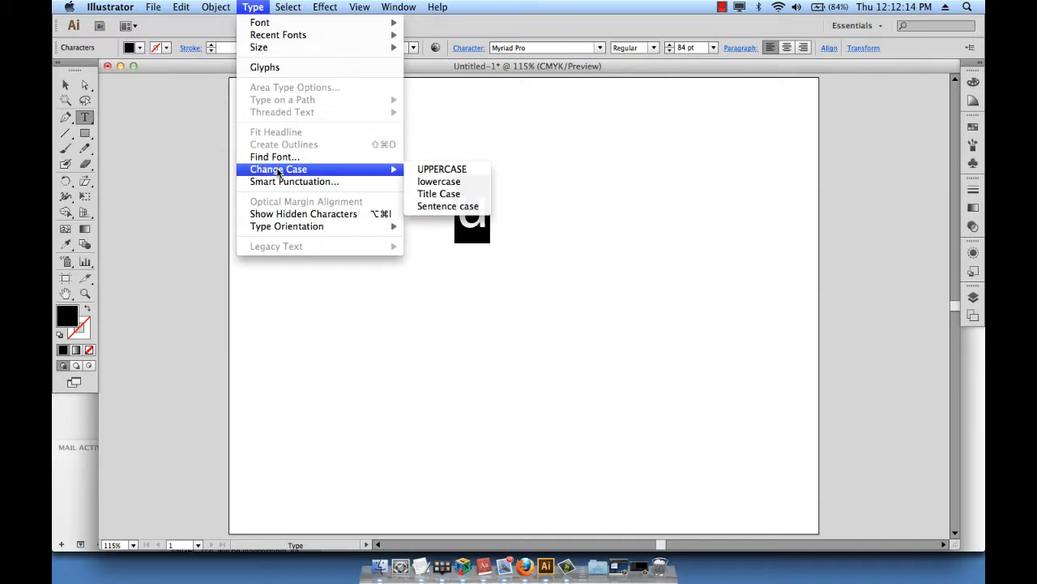
pyautogui.click(485, 170)
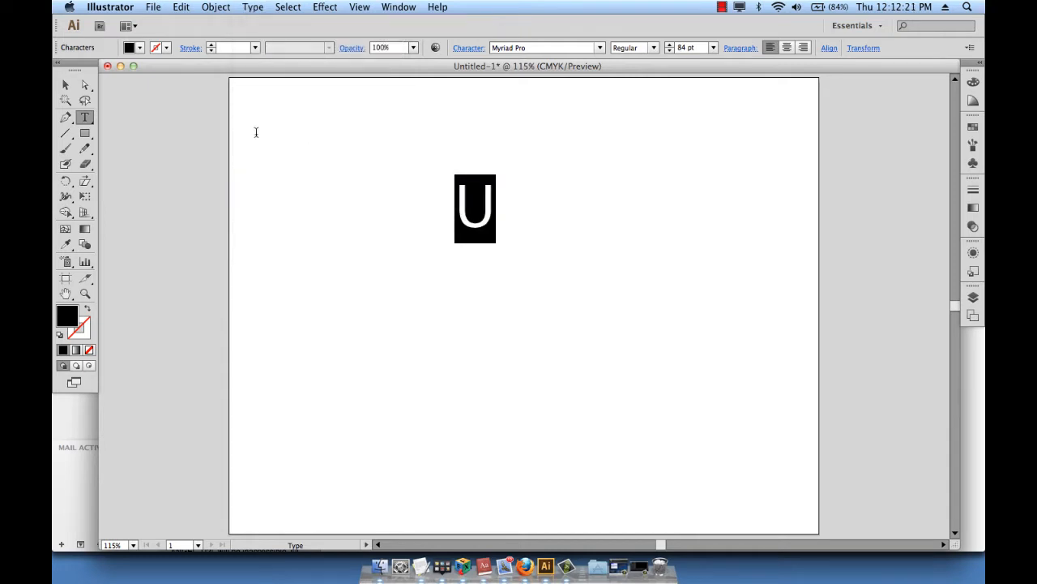
# Apply a 3D Extrude & Bevel effect to the letter with the Off-Axis Front position and 50 pt extrude depth
pyautogui.click(65, 84)
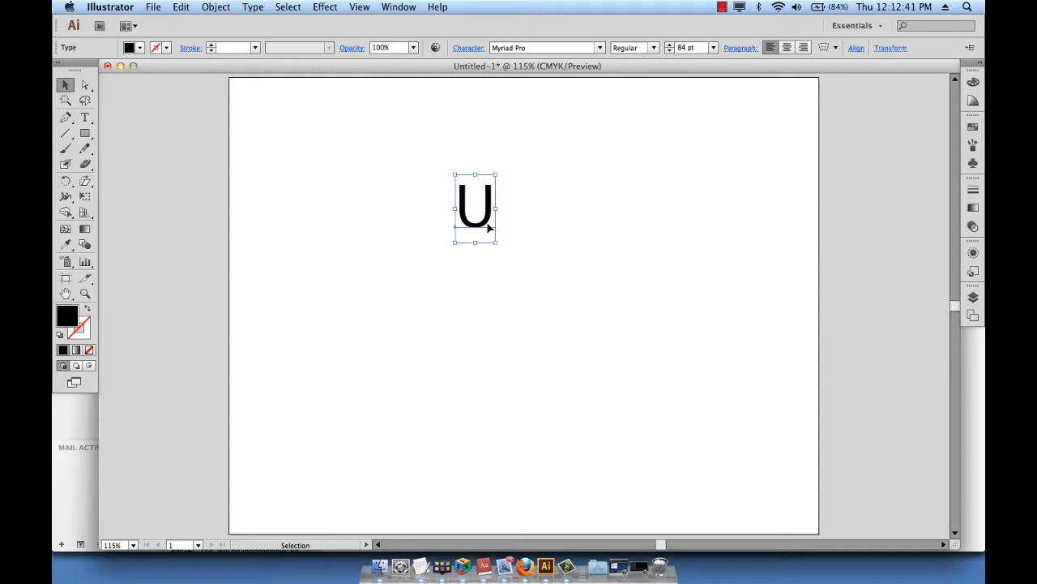
pyautogui.click(328, 7)
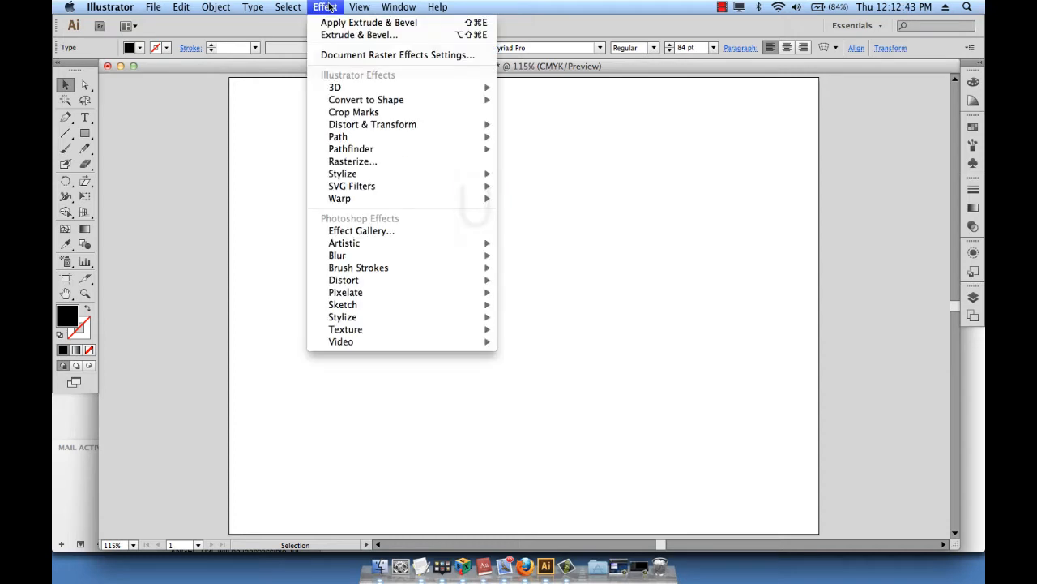
pyautogui.moveTo(344, 87)
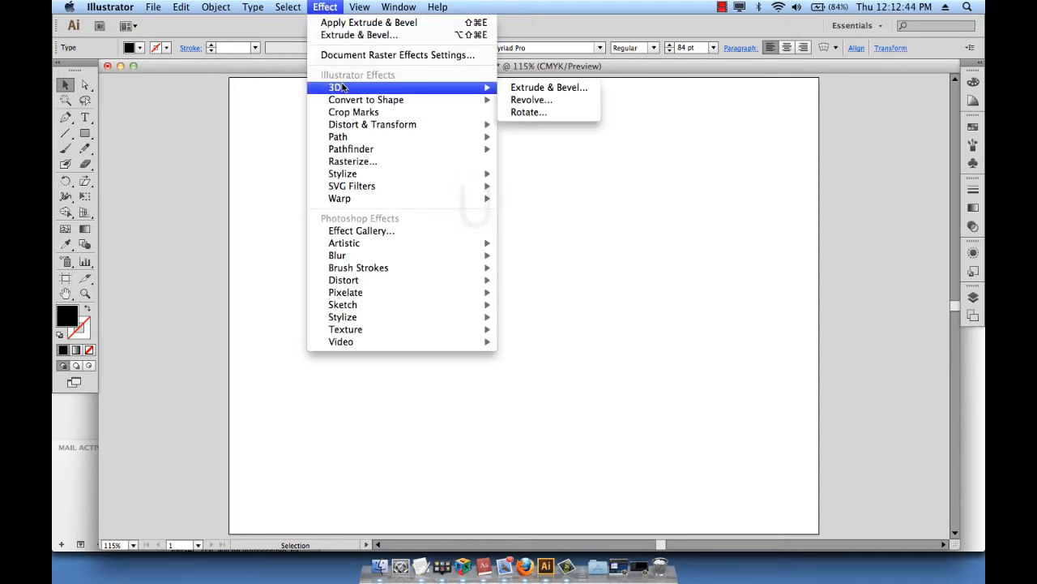
pyautogui.click(558, 87)
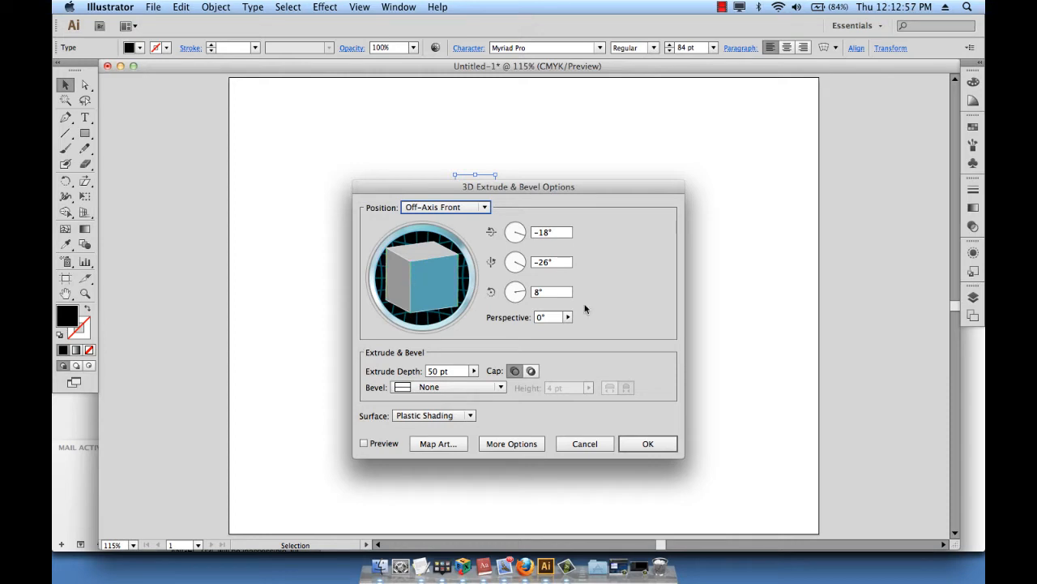
pyautogui.click(640, 444)
pyautogui.click(574, 232)
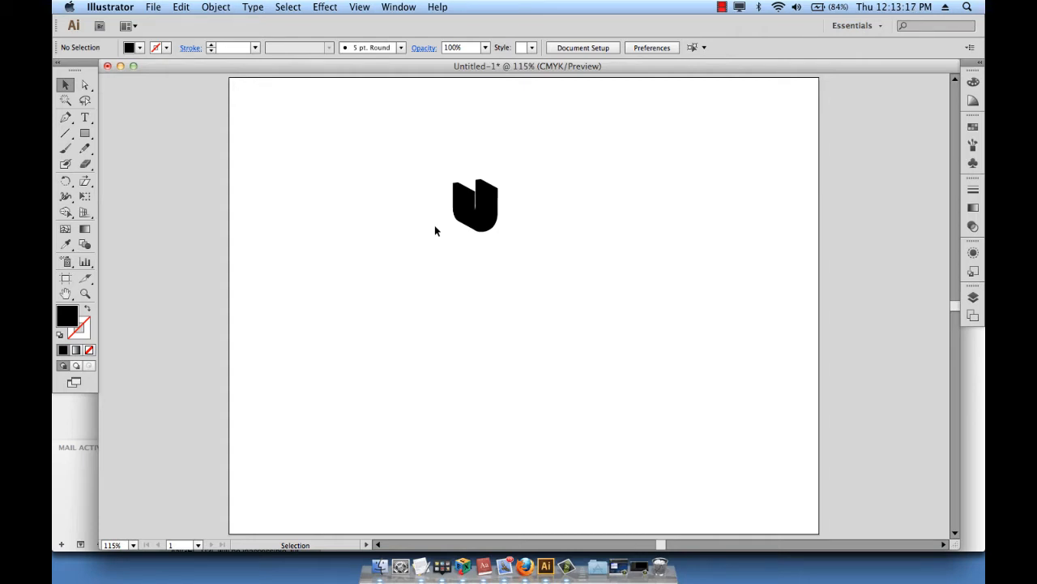
# Delete the extruded letter from the artboard
pyautogui.press('super+a')
pyautogui.press('Delete')
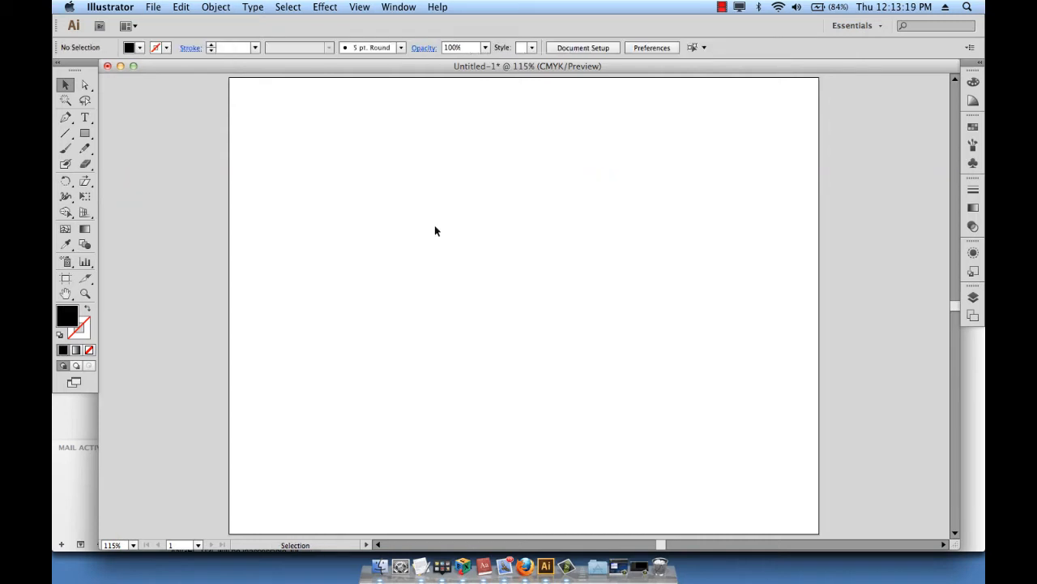
pyautogui.press('super+z')
pyautogui.click(436, 229)
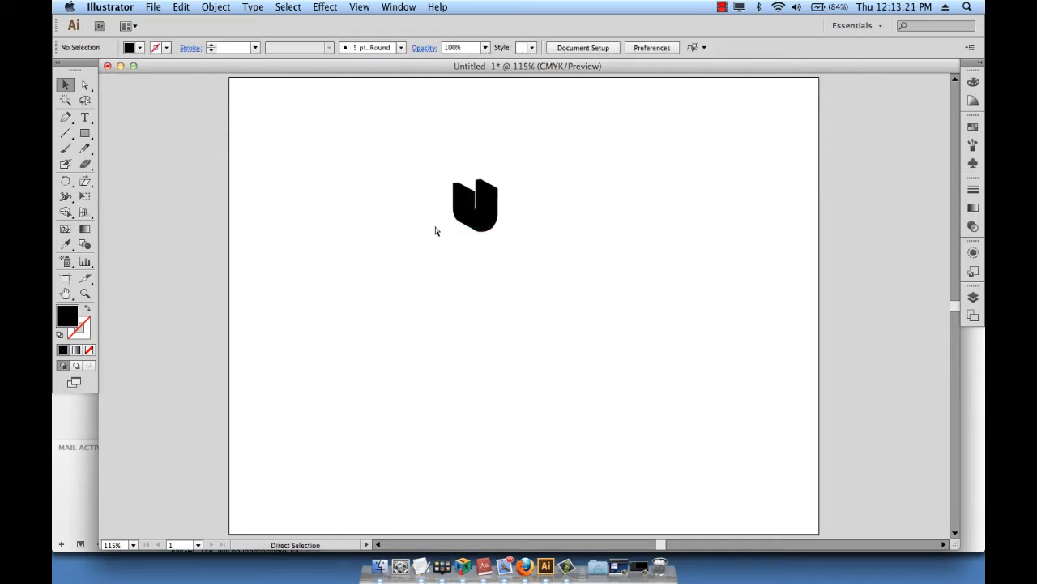
pyautogui.click(478, 210)
pyautogui.press('Delete')
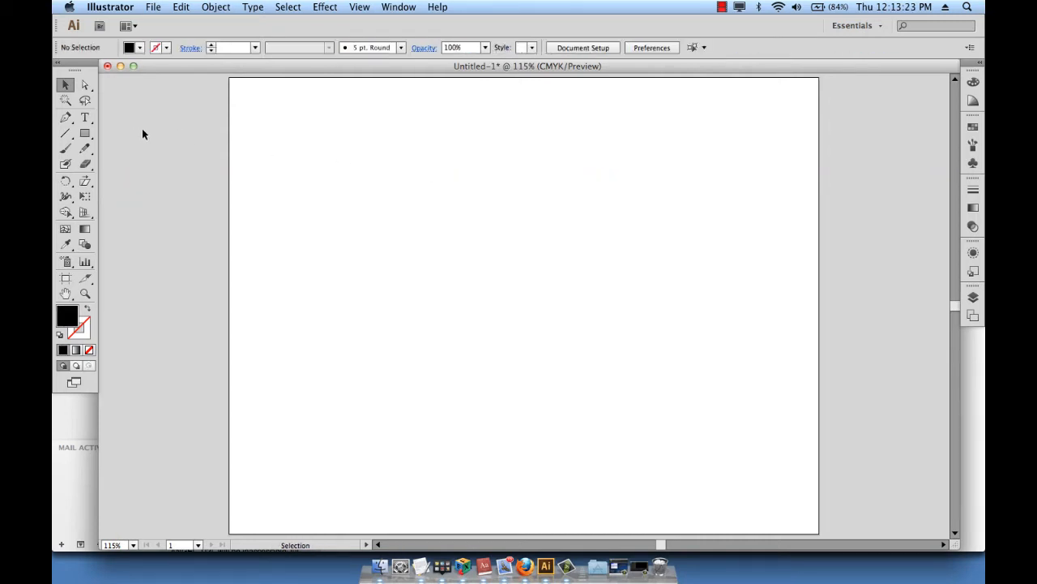
# Draw a black rectangle in the upper middle of the empty artboard
pyautogui.click(85, 135)
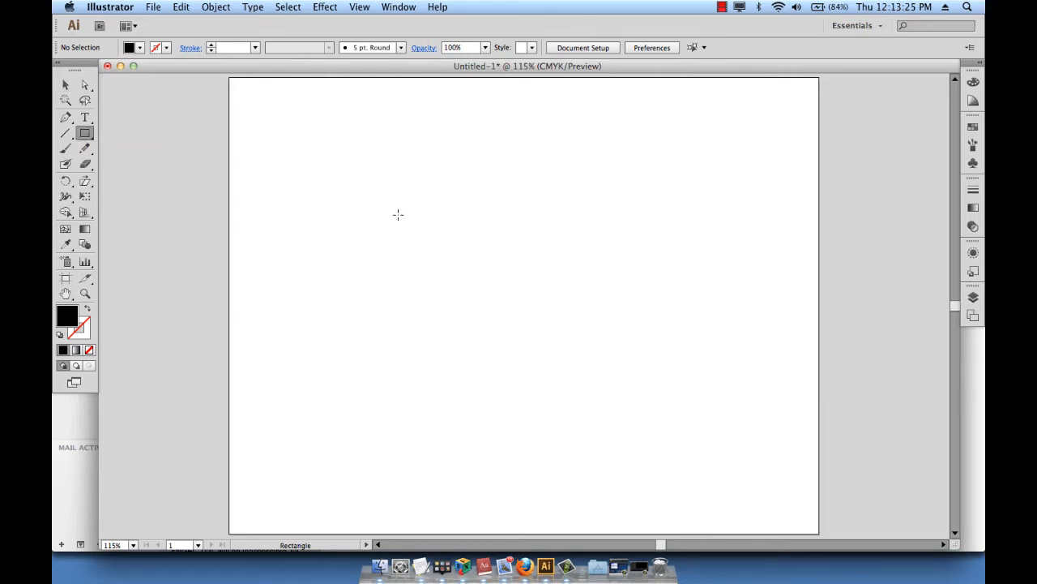
pyautogui.moveTo(412, 192); pyautogui.dragTo(609, 304)
pyautogui.click(65, 85)
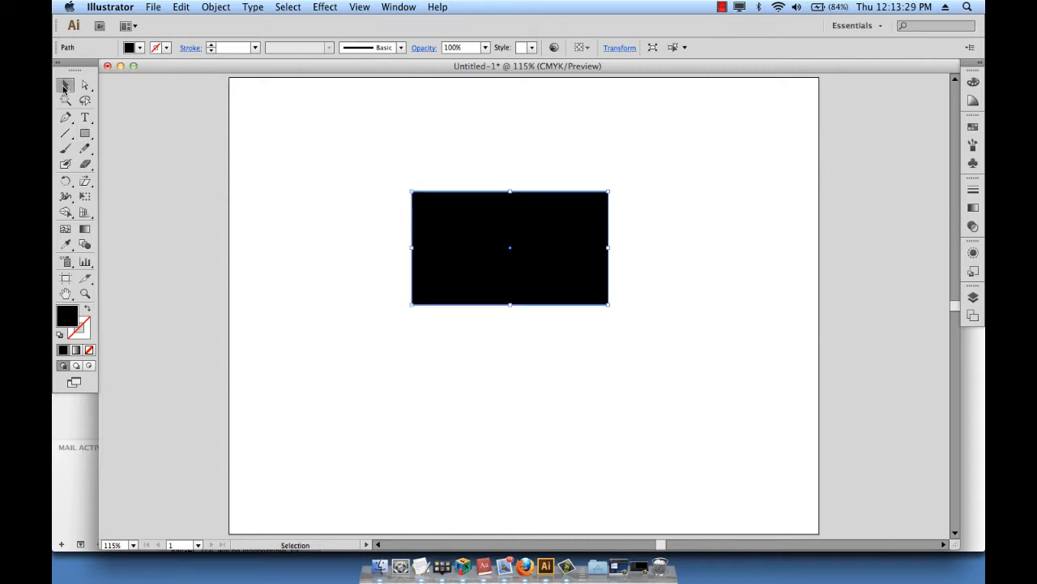
# Apply a smooth-point Zig Zag effect (0.14 in absolute size, 4 ridges per segment) to the rectangle and move it to the artboard's upper-left area
pyautogui.click(325, 7)
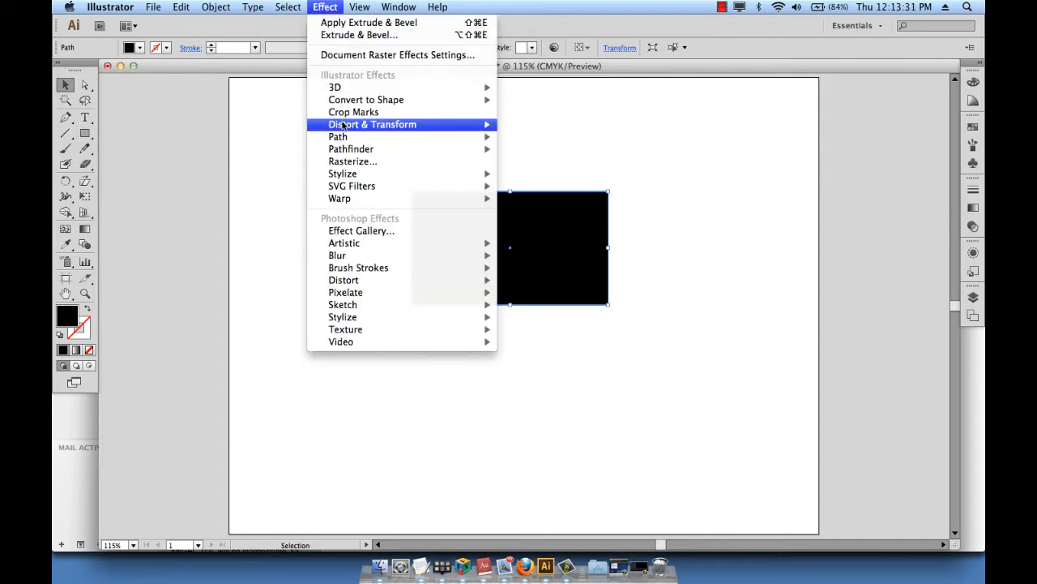
pyautogui.moveTo(347, 126)
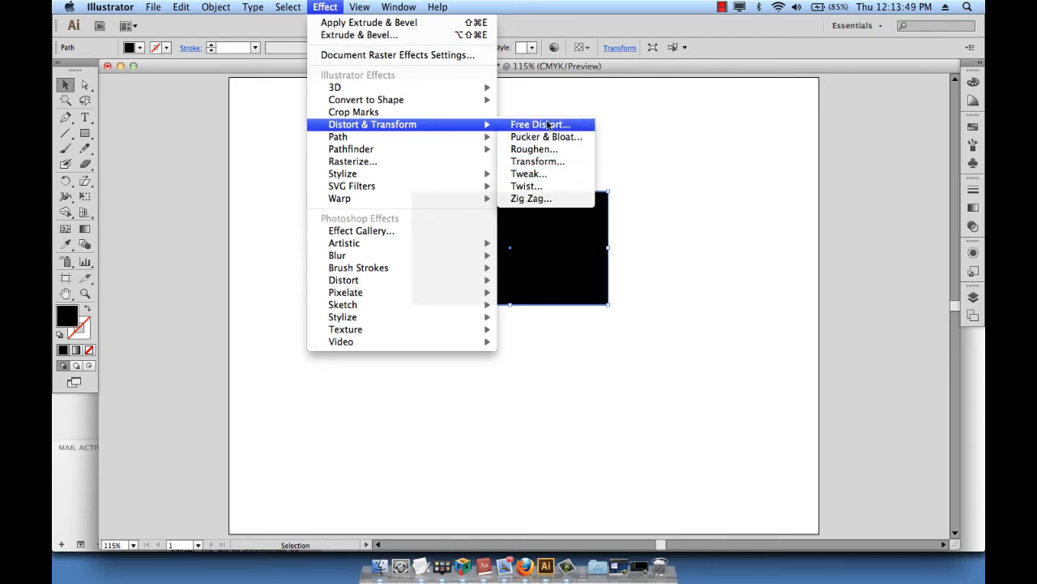
pyautogui.click(541, 203)
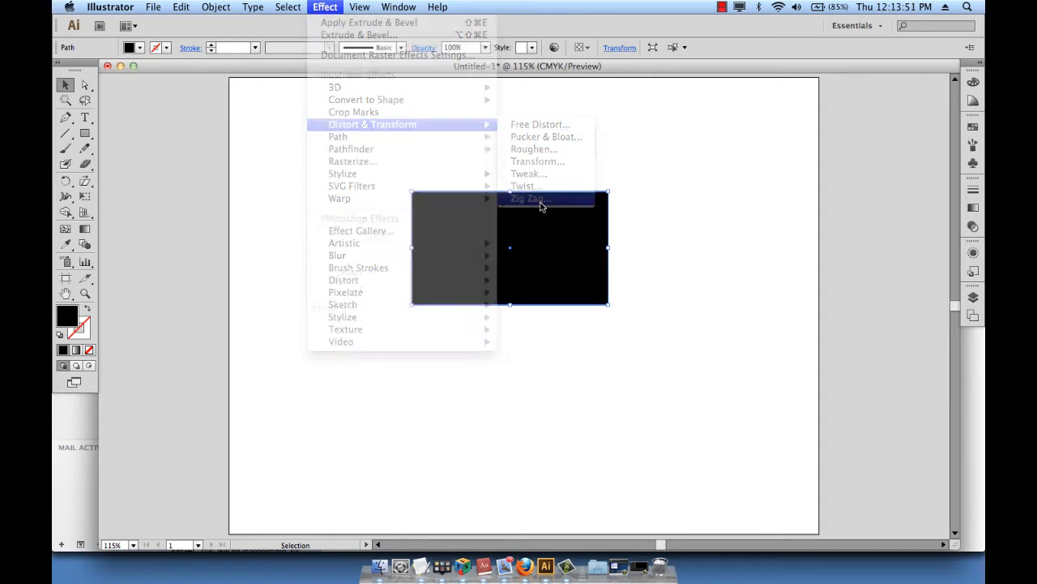
pyautogui.moveTo(514, 224); pyautogui.dragTo(348, 128)
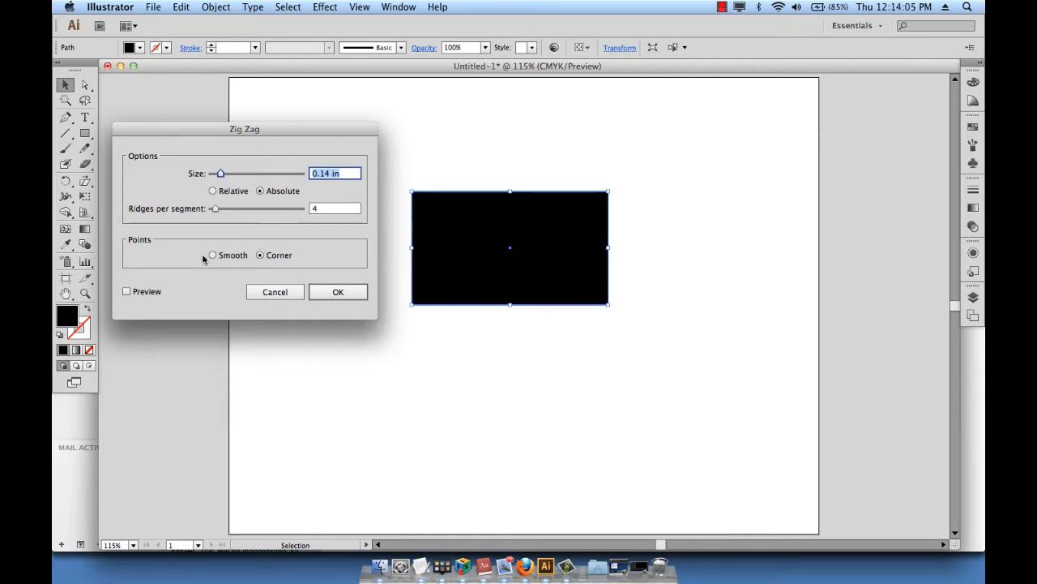
pyautogui.click(147, 291)
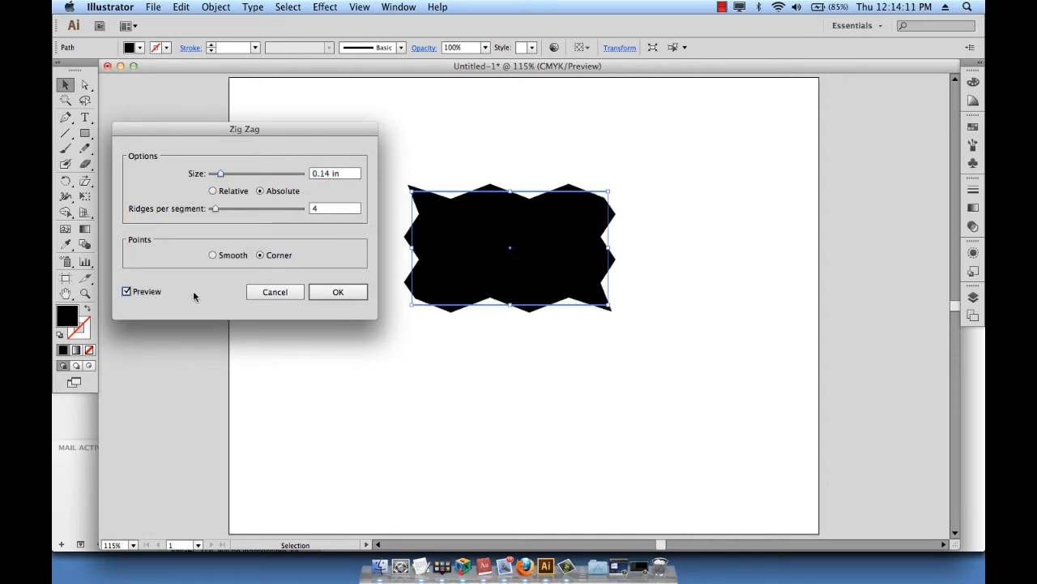
pyautogui.click(230, 256)
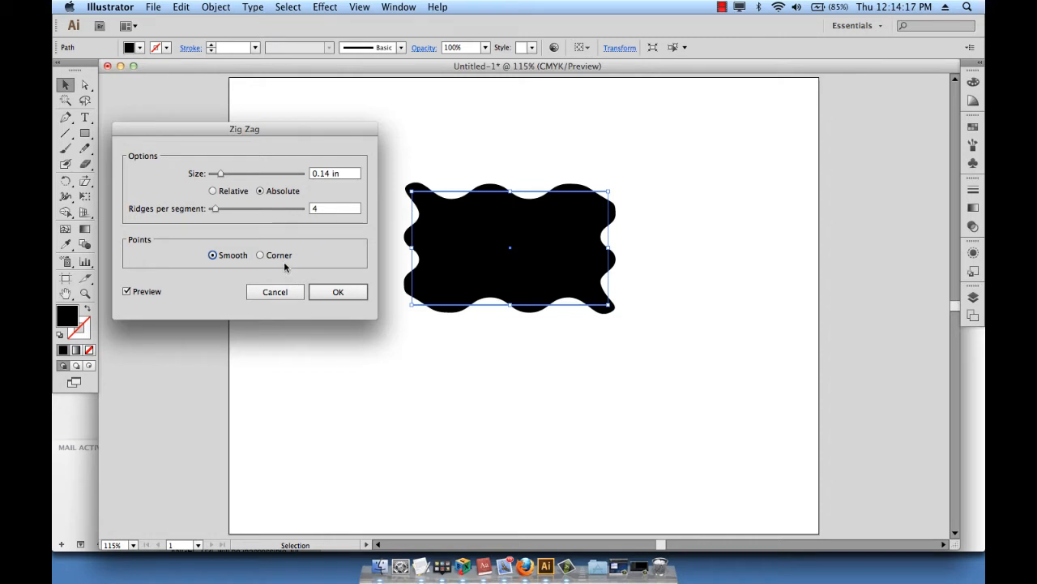
pyautogui.click(338, 292)
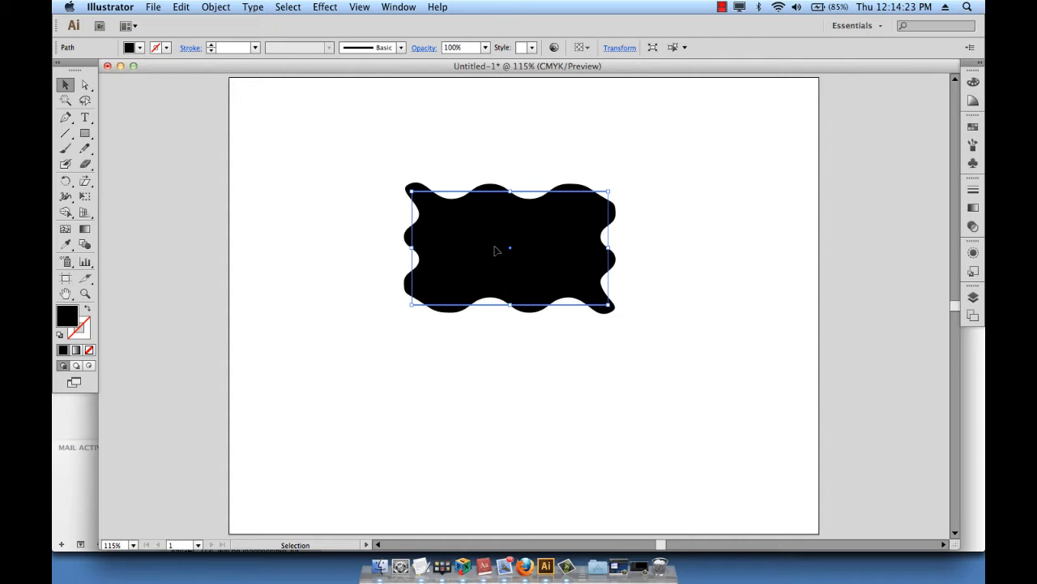
pyautogui.moveTo(491, 248); pyautogui.dragTo(340, 173)
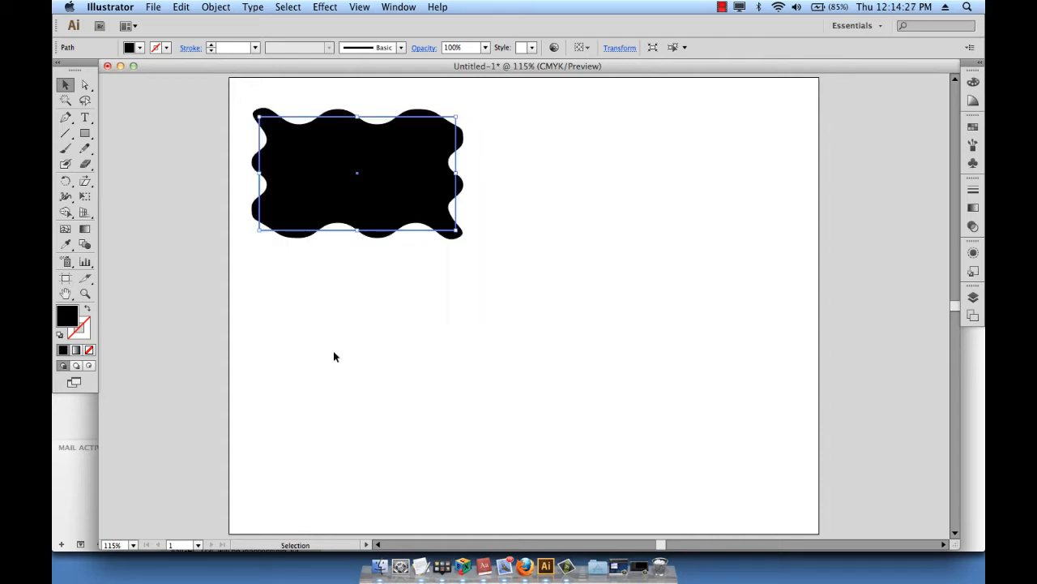
pyautogui.click(512, 276)
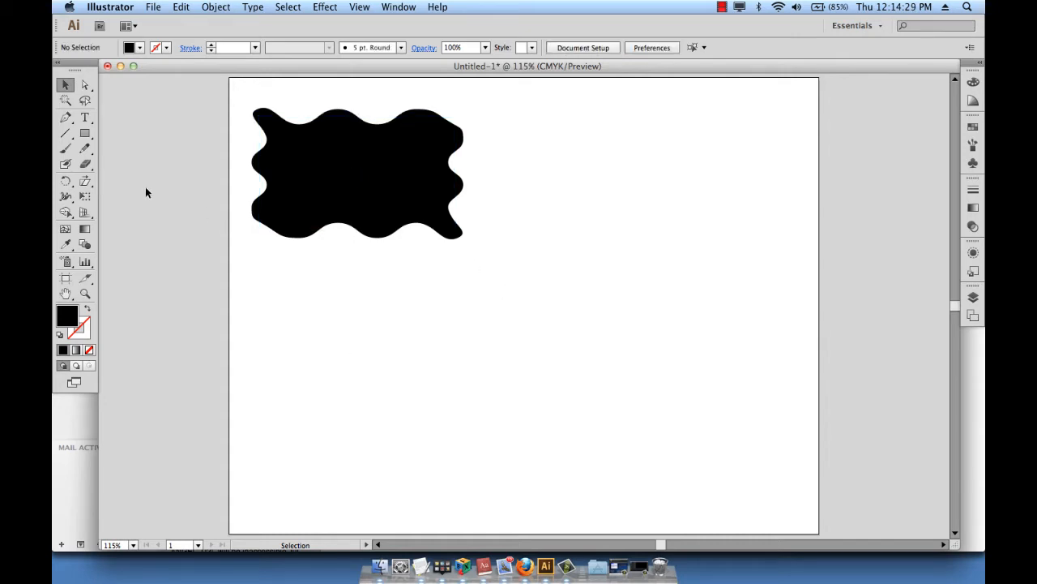
# Draw a second rectangle in the upper-right area of the artboard and give it a white fill
pyautogui.click(87, 134)
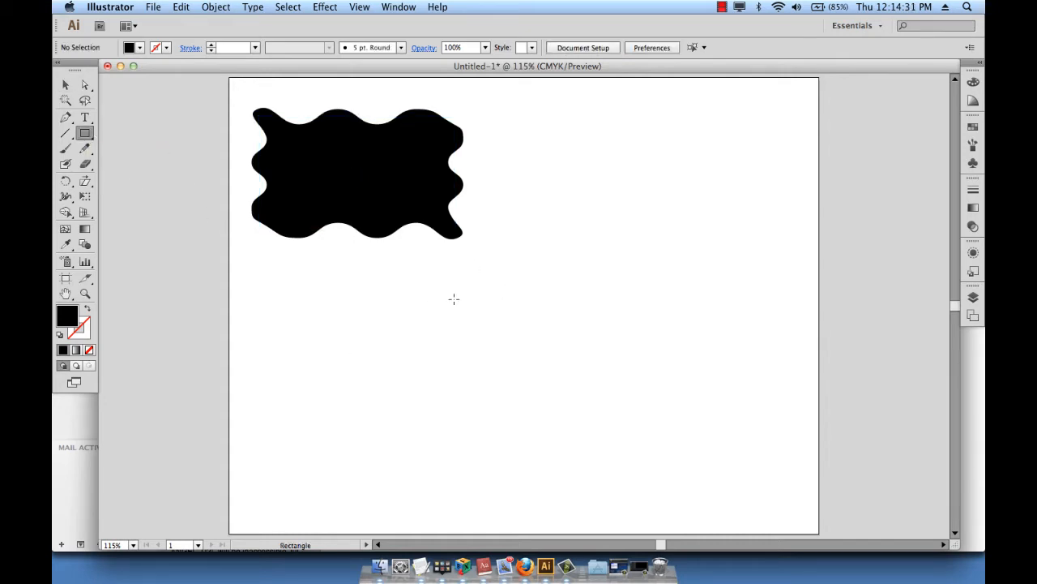
pyautogui.moveTo(545, 165); pyautogui.dragTo(732, 265)
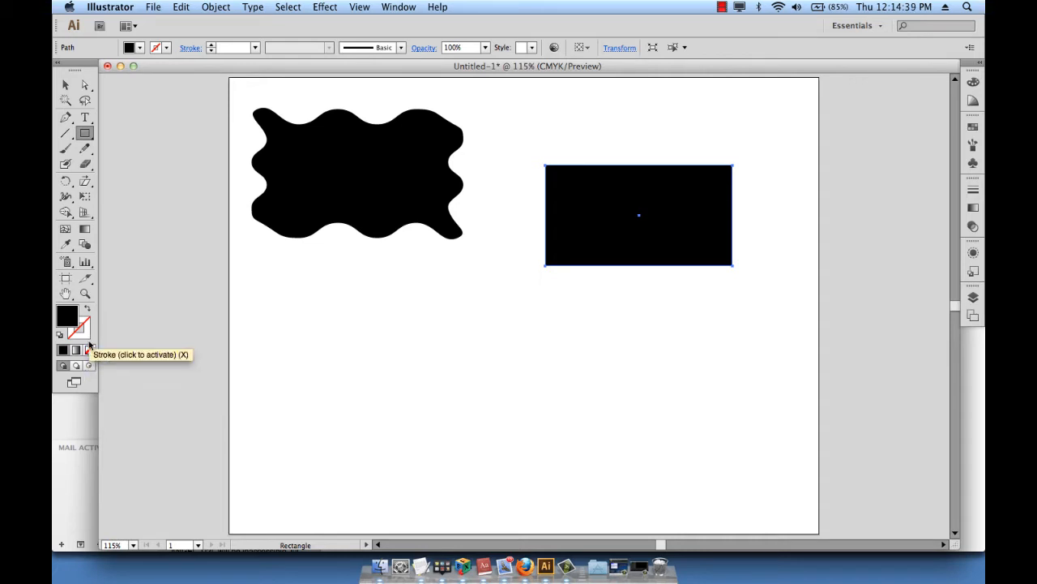
pyautogui.click(141, 47)
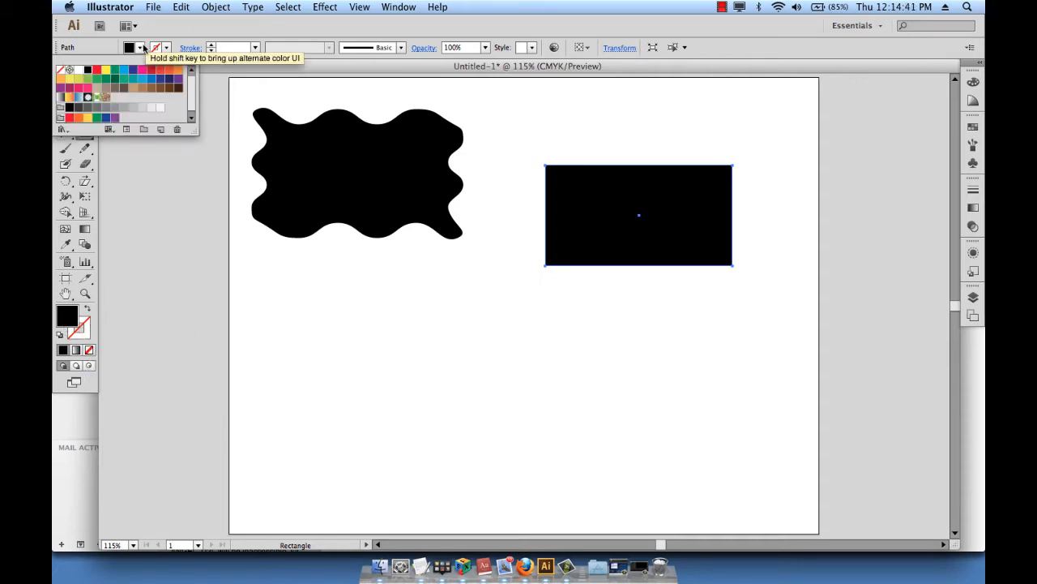
pyautogui.click(80, 75)
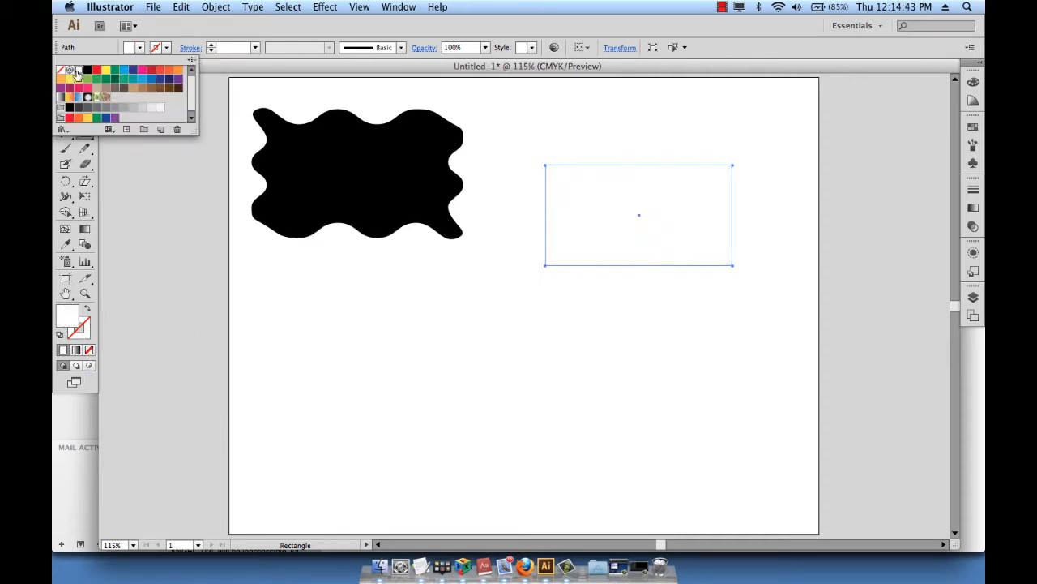
pyautogui.click(414, 324)
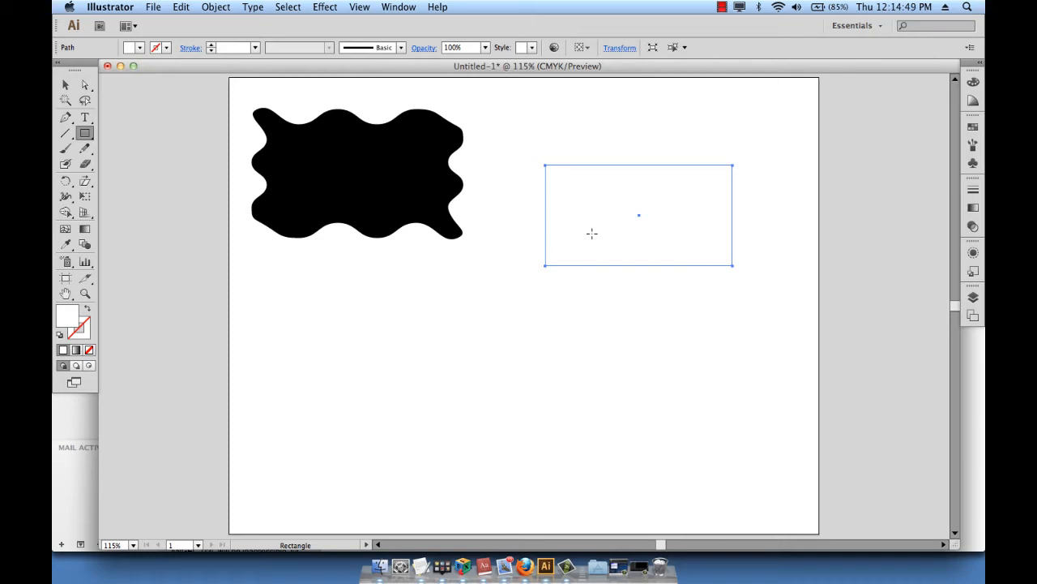
# Give the white rectangle a black stroke and deselect it
pyautogui.click(65, 84)
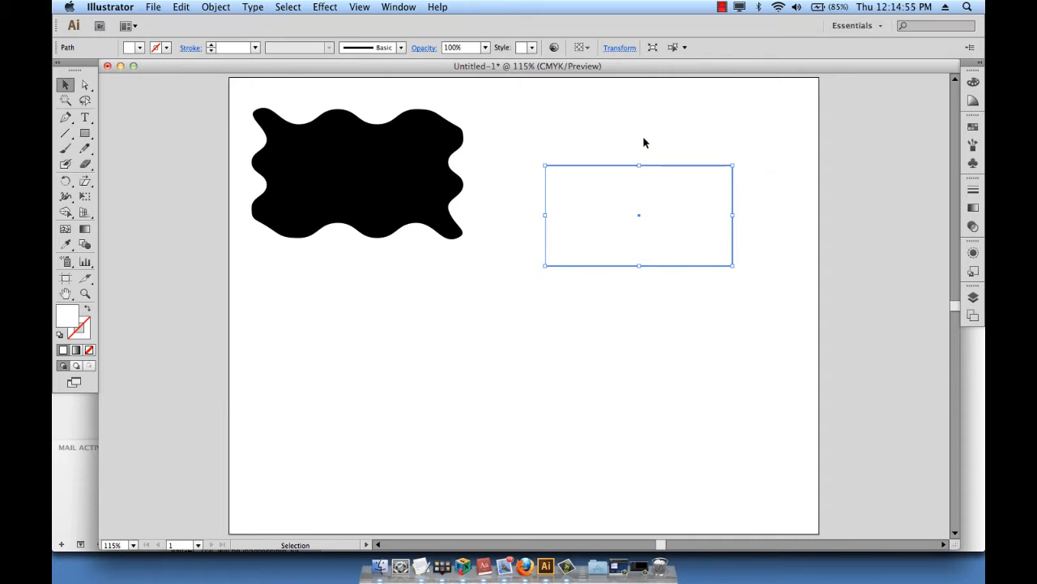
pyautogui.click(645, 159)
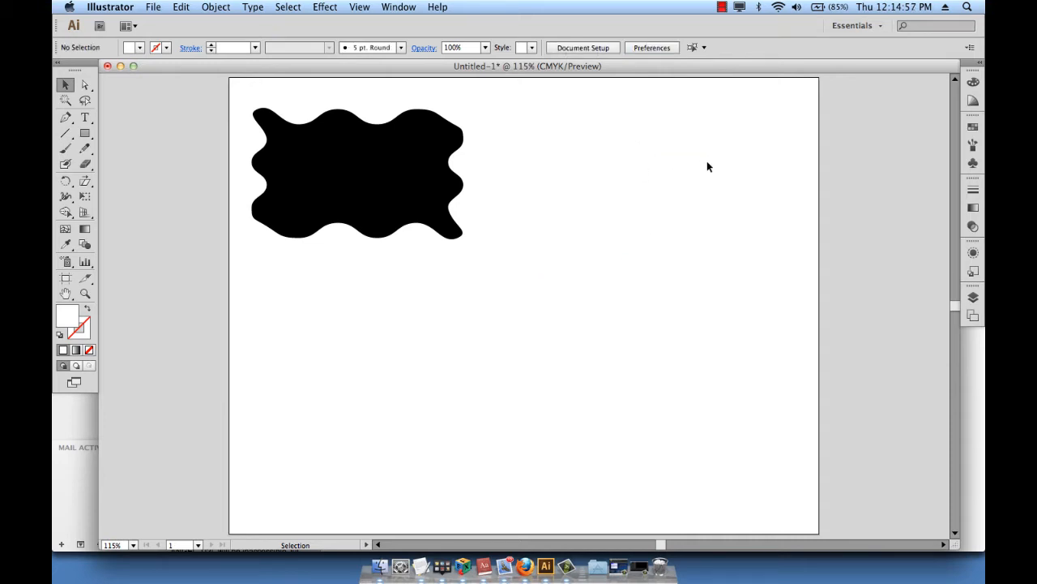
pyautogui.click(657, 182)
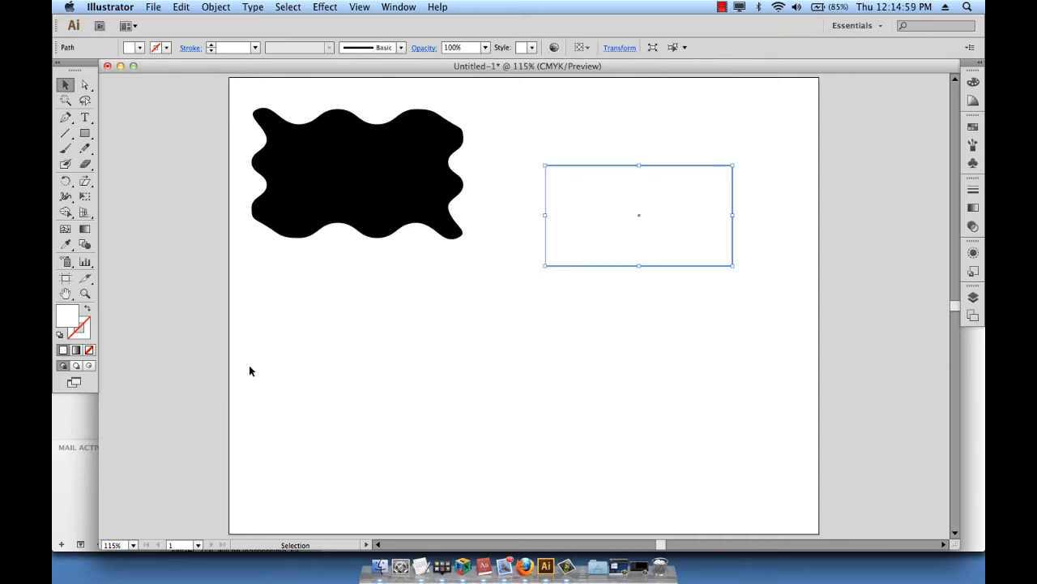
pyautogui.click(86, 327)
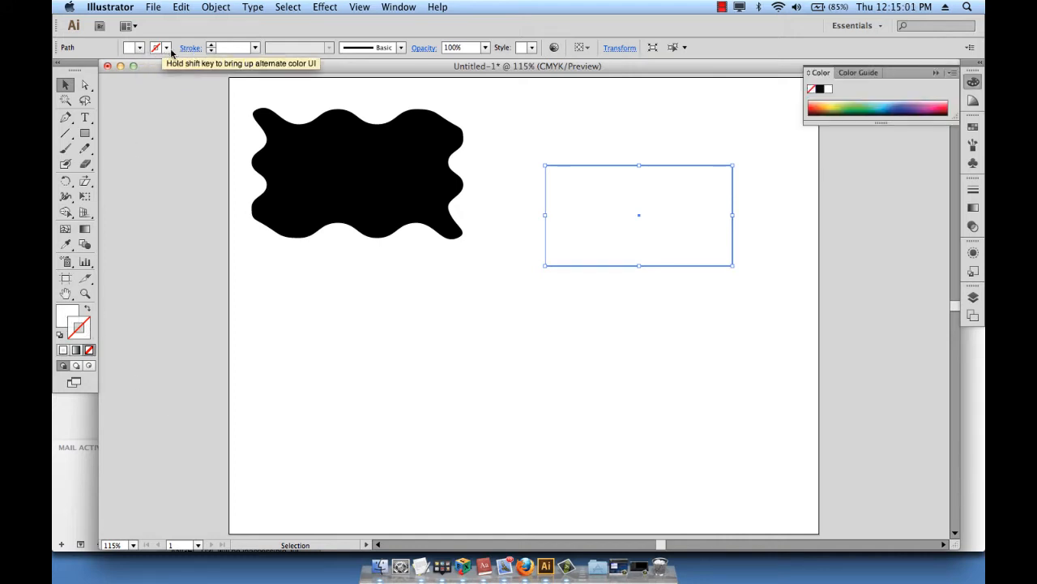
pyautogui.click(166, 47)
pyautogui.click(88, 70)
pyautogui.click(348, 347)
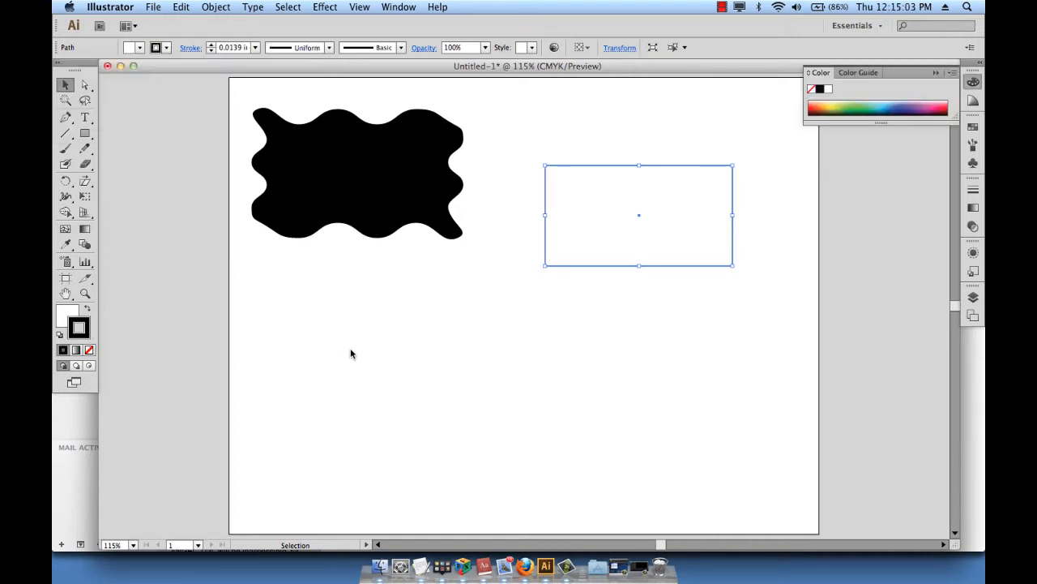
pyautogui.click(350, 350)
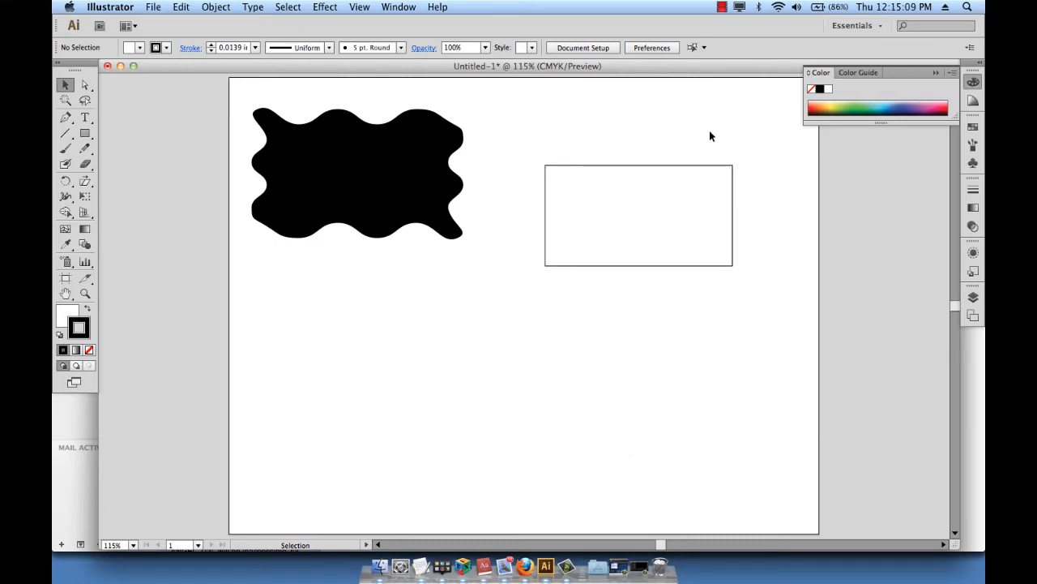
# Remove the black outline from the white rectangle and clear the selection
pyautogui.press('a')
pyautogui.click(702, 186)
pyautogui.press('v')
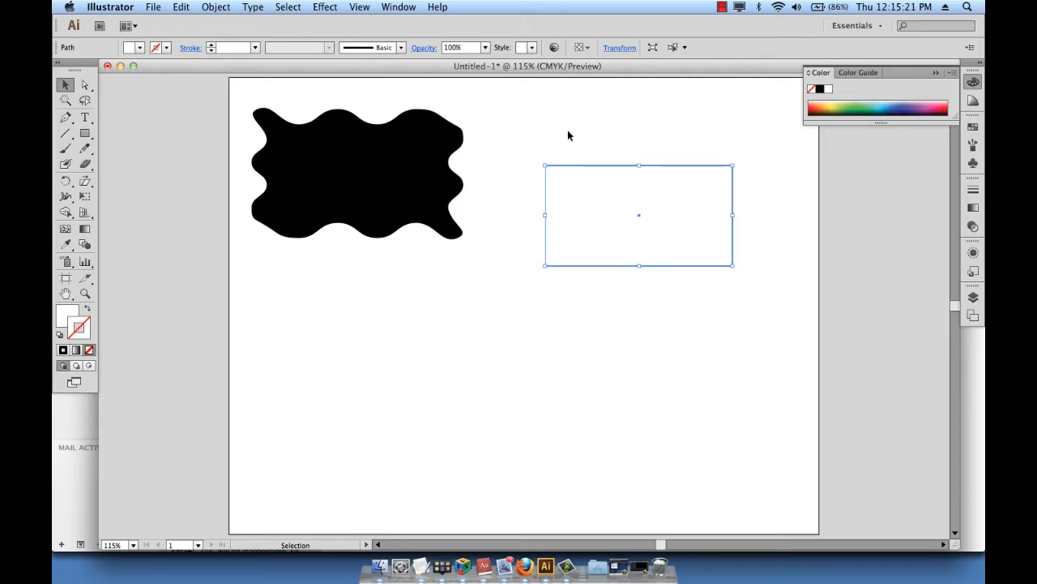
pyautogui.click(603, 143)
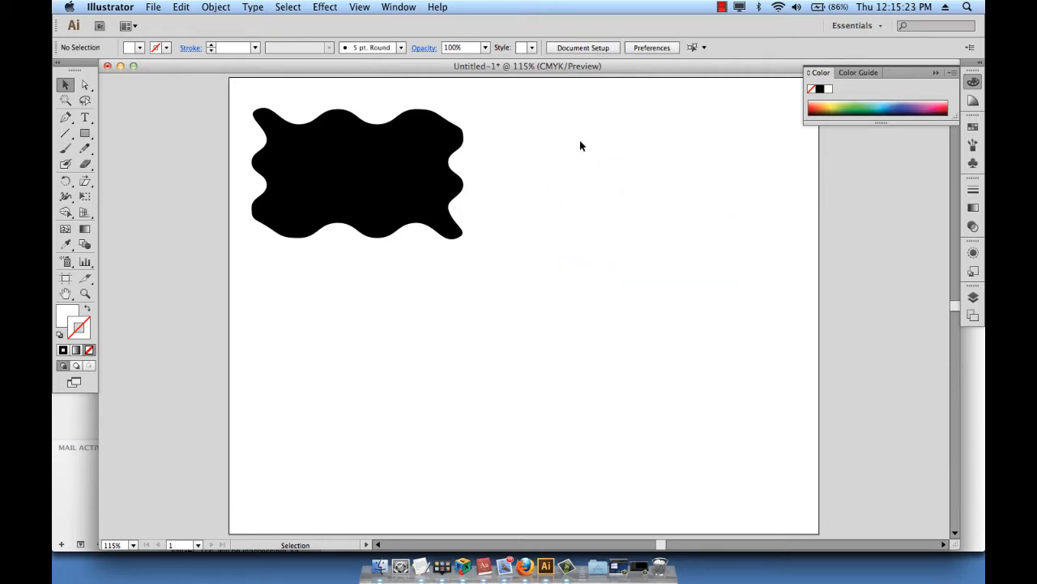
# Start a black Outer Glow effect on the white rectangle in Normal mode with the preview turned on
pyautogui.click(670, 219)
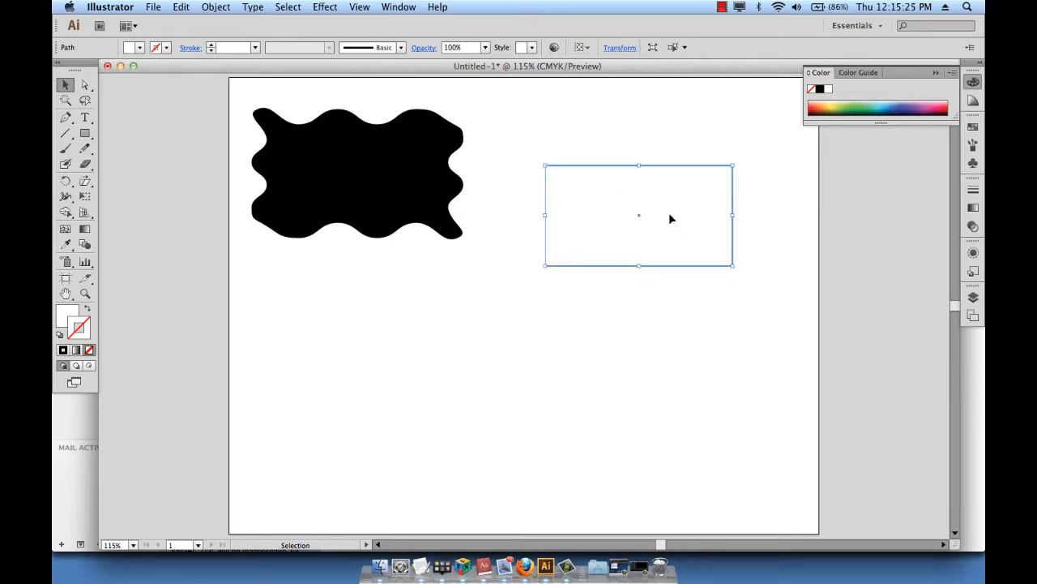
pyautogui.click(325, 7)
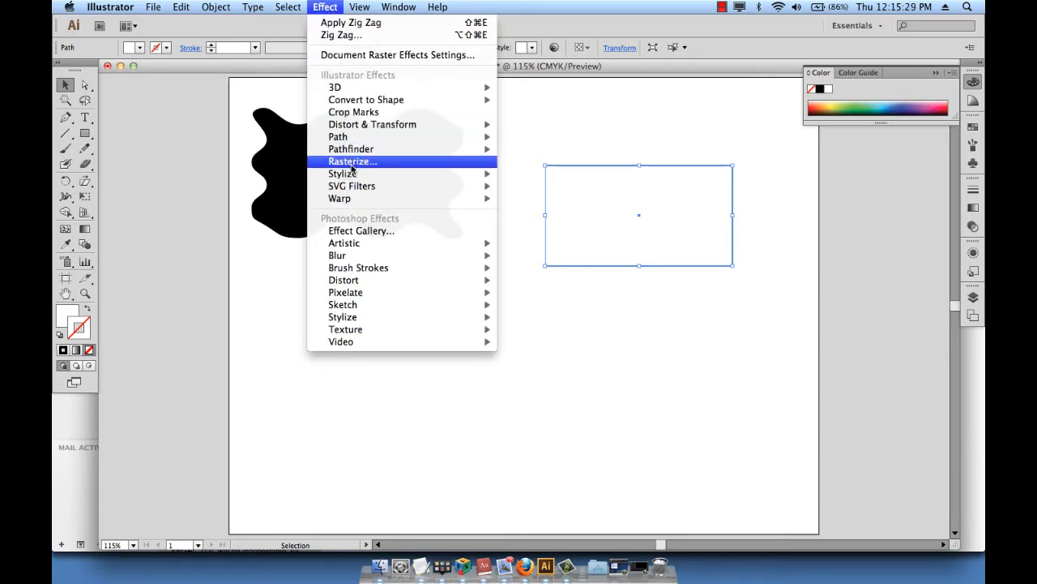
pyautogui.moveTo(353, 175)
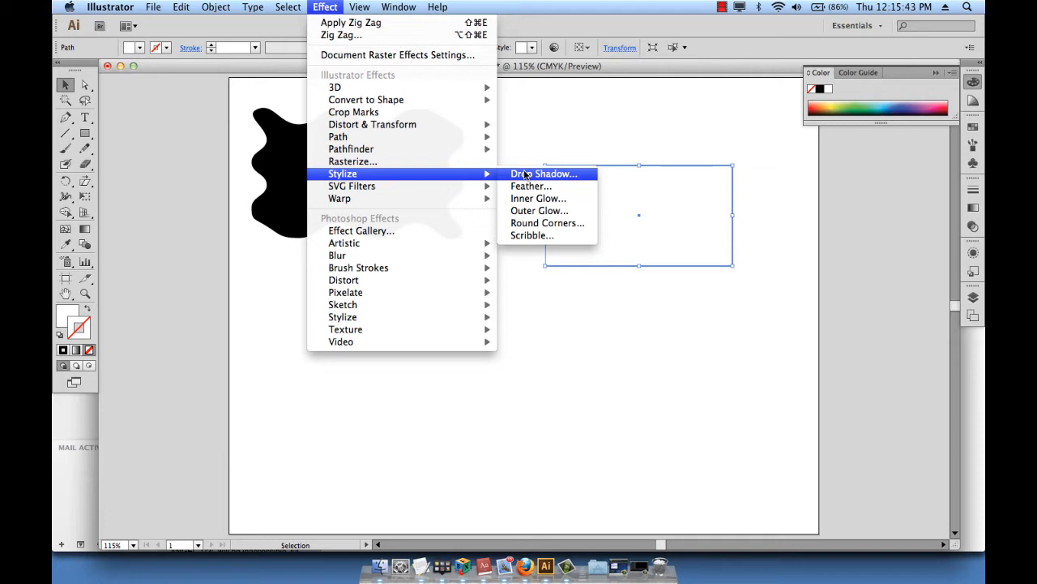
pyautogui.click(527, 214)
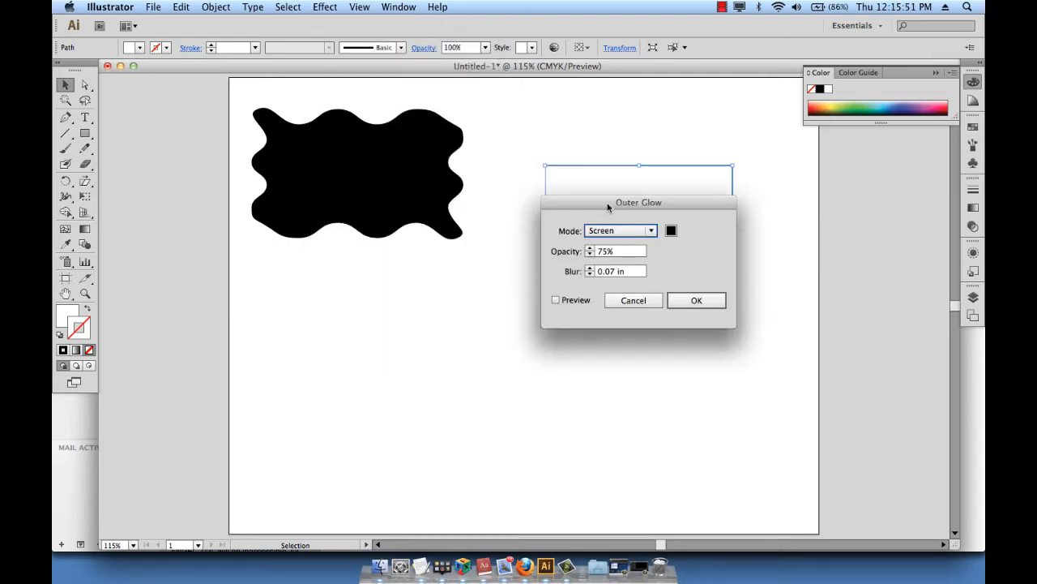
pyautogui.moveTo(607, 205); pyautogui.dragTo(318, 290)
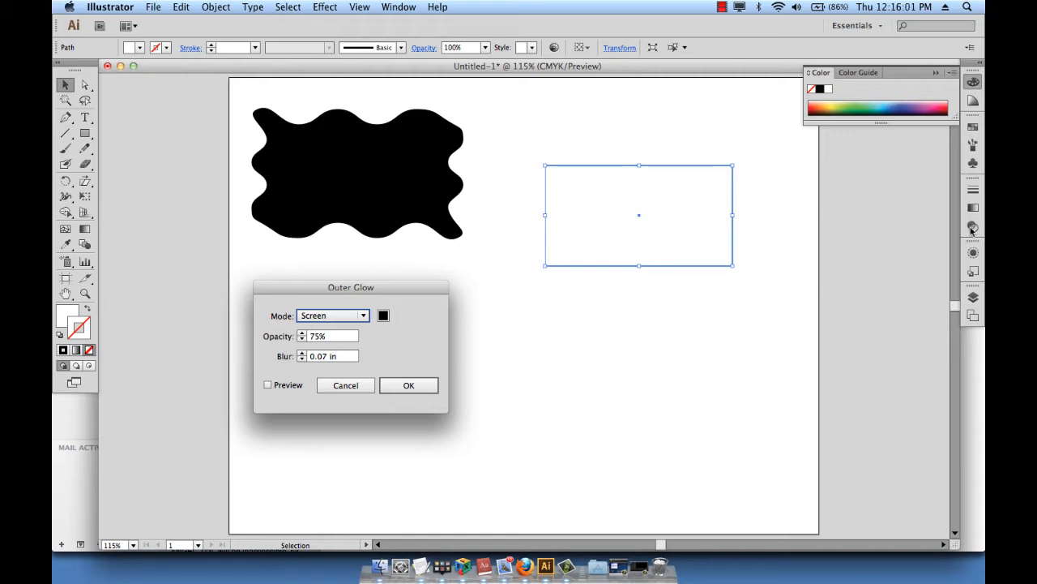
pyautogui.click(339, 318)
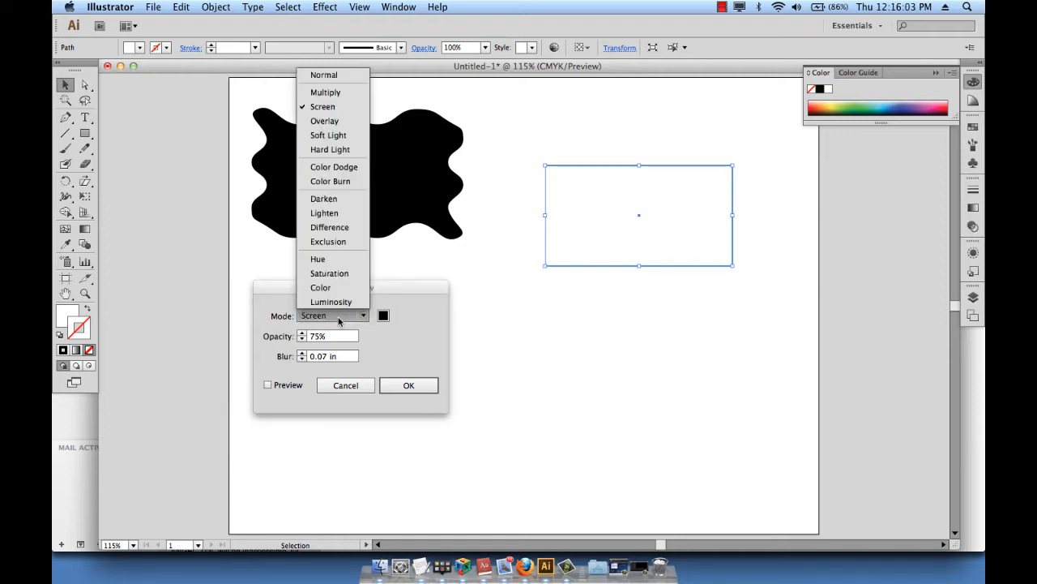
pyautogui.click(322, 75)
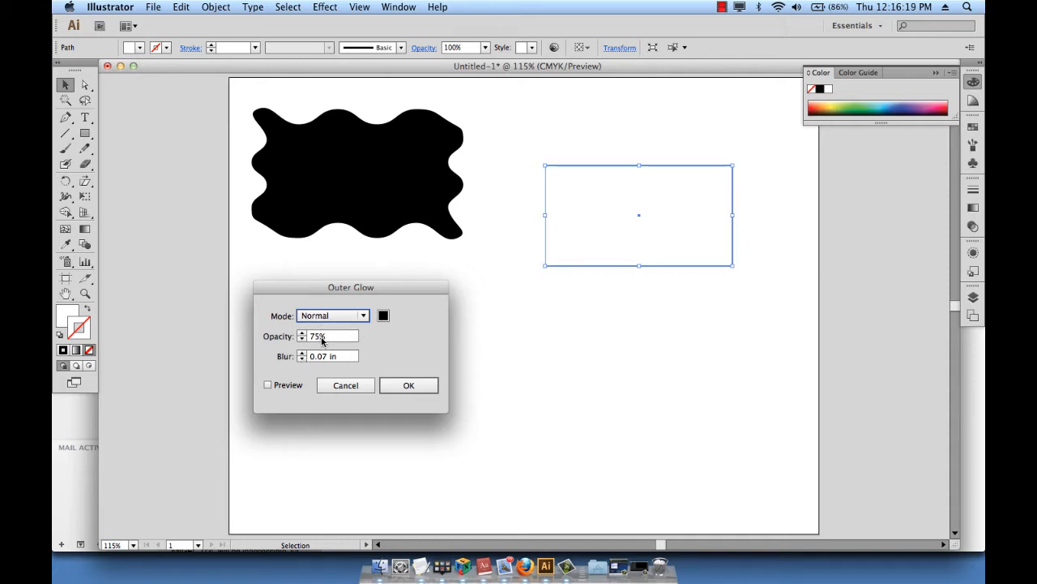
pyautogui.click(296, 387)
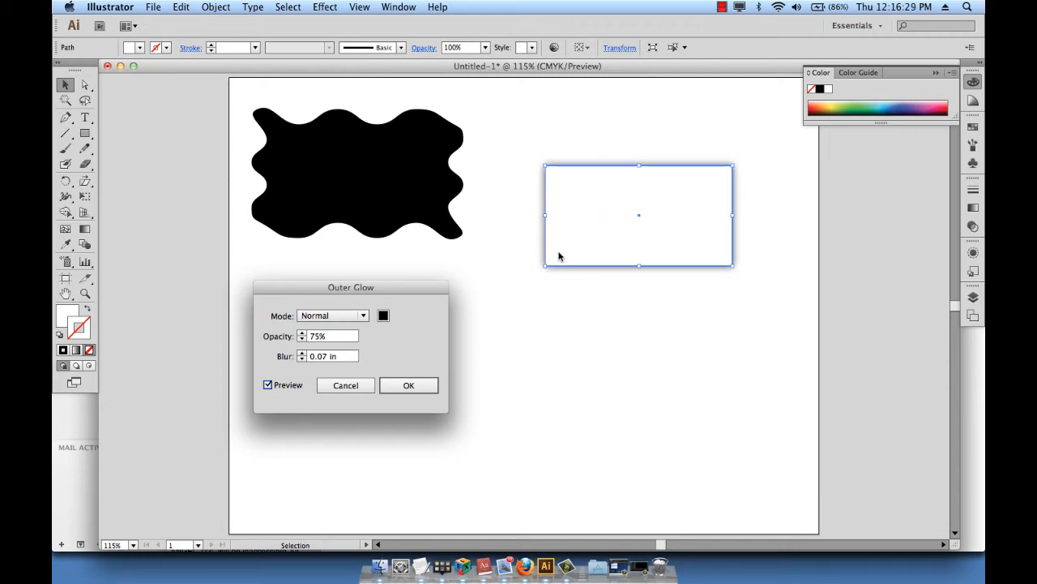
pyautogui.click(384, 317)
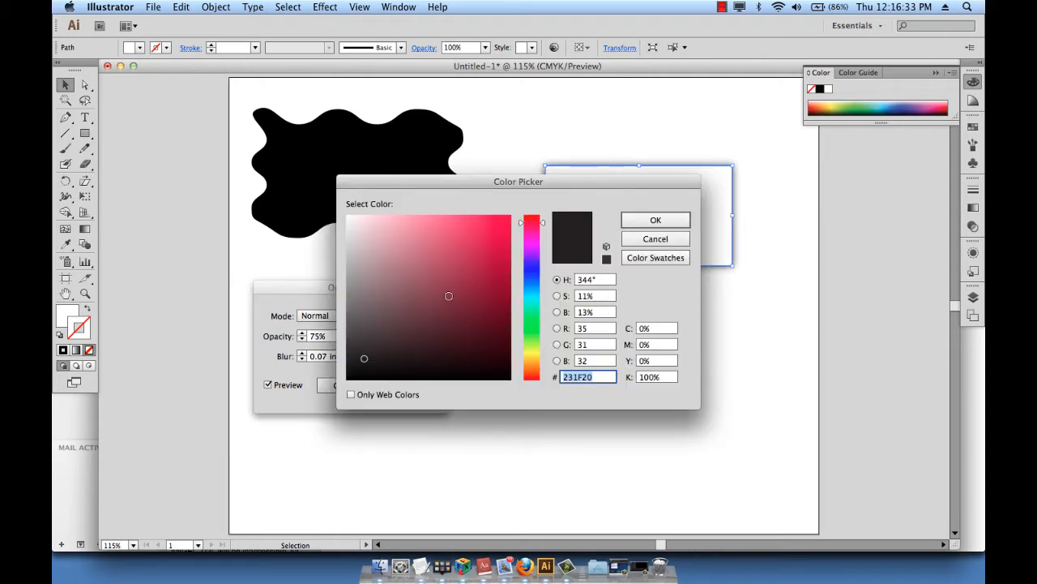
pyautogui.click(655, 241)
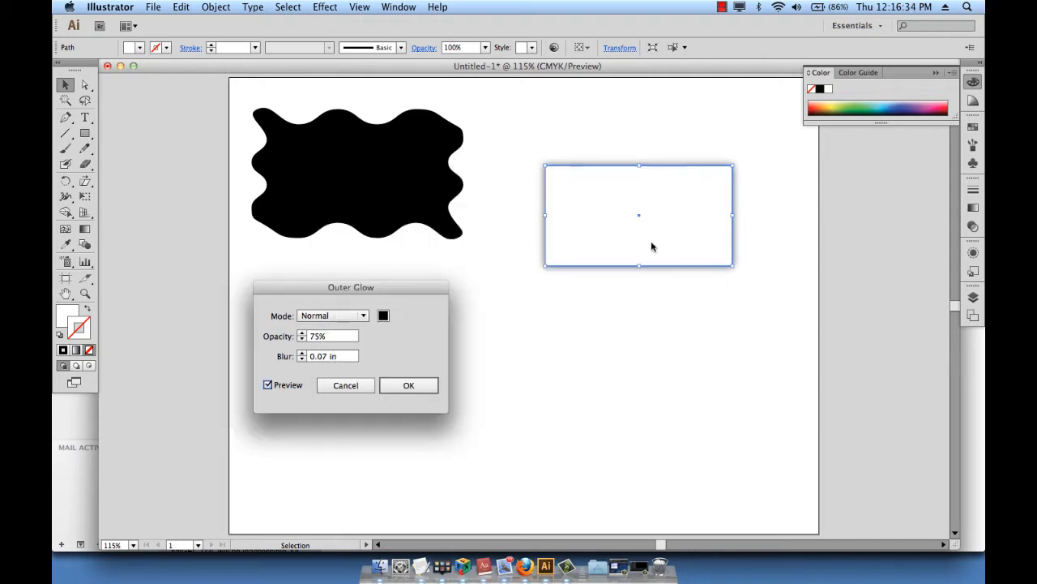
# Try an opacity of 50% for the outer glow and compare it with the preview on and off
pyautogui.doubleClick(315, 337)
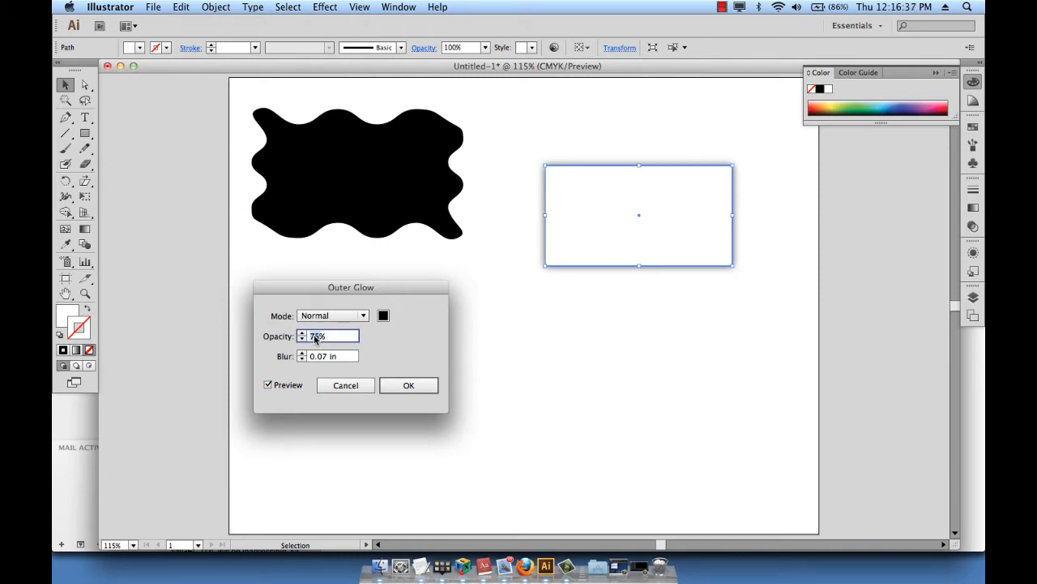
pyautogui.write('50')
pyautogui.click(284, 387)
pyautogui.click(287, 388)
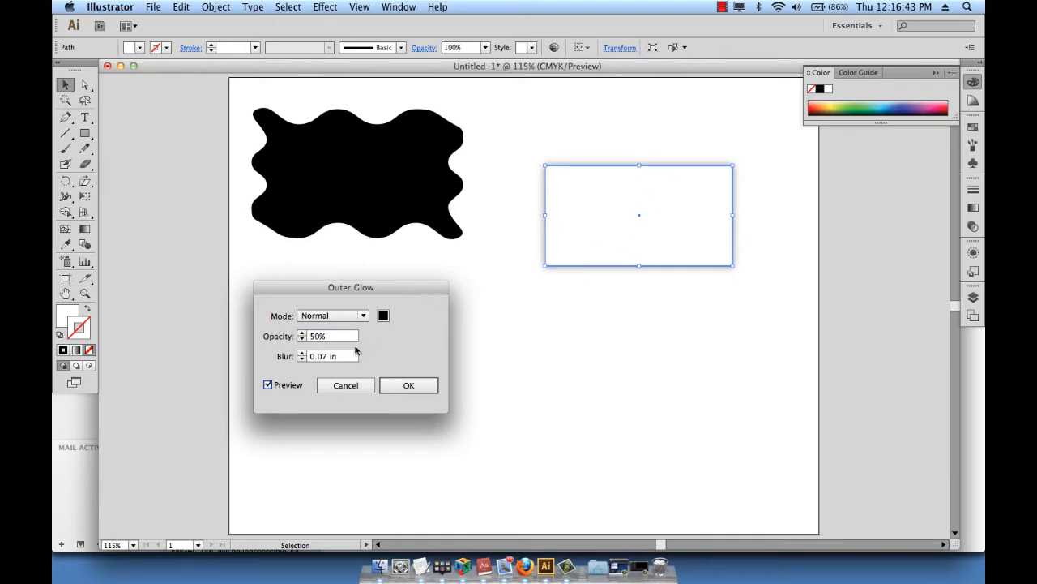
pyautogui.click(294, 390)
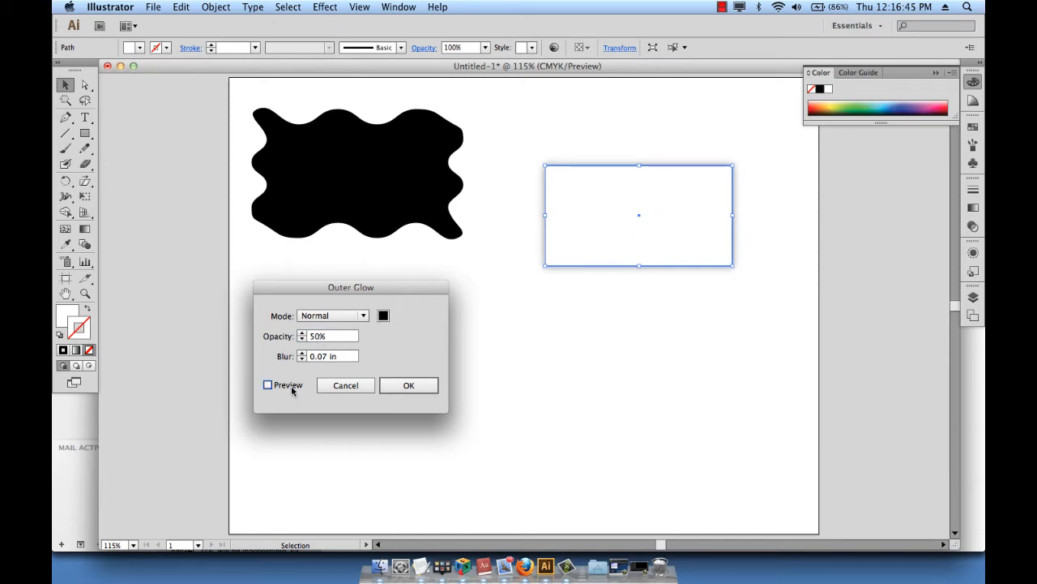
# Set the outer glow's opacity to 35%, apply the effect and deselect the rectangle
pyautogui.click(318, 340)
pyautogui.write('35')
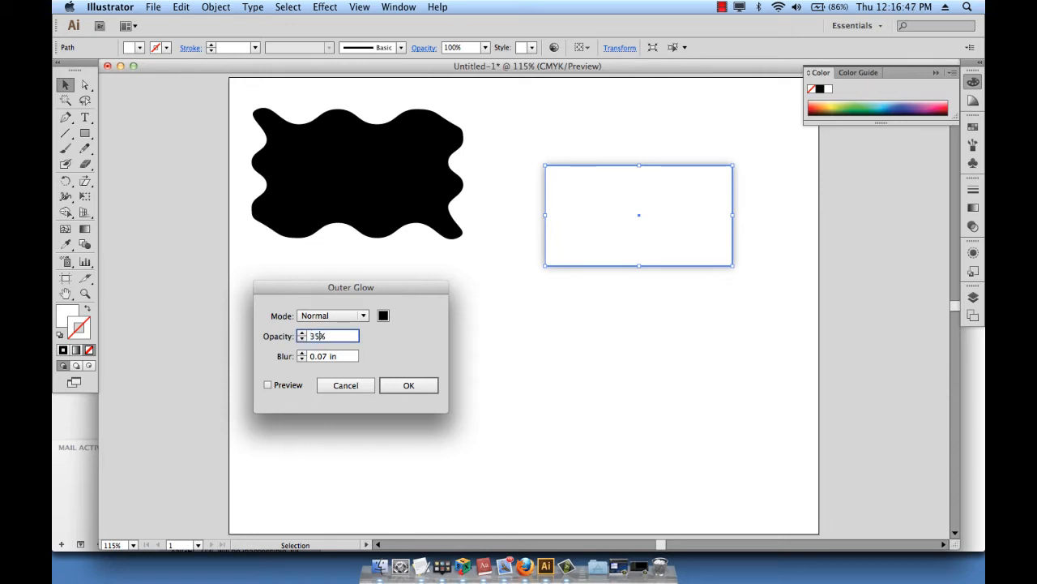
pyautogui.click(282, 387)
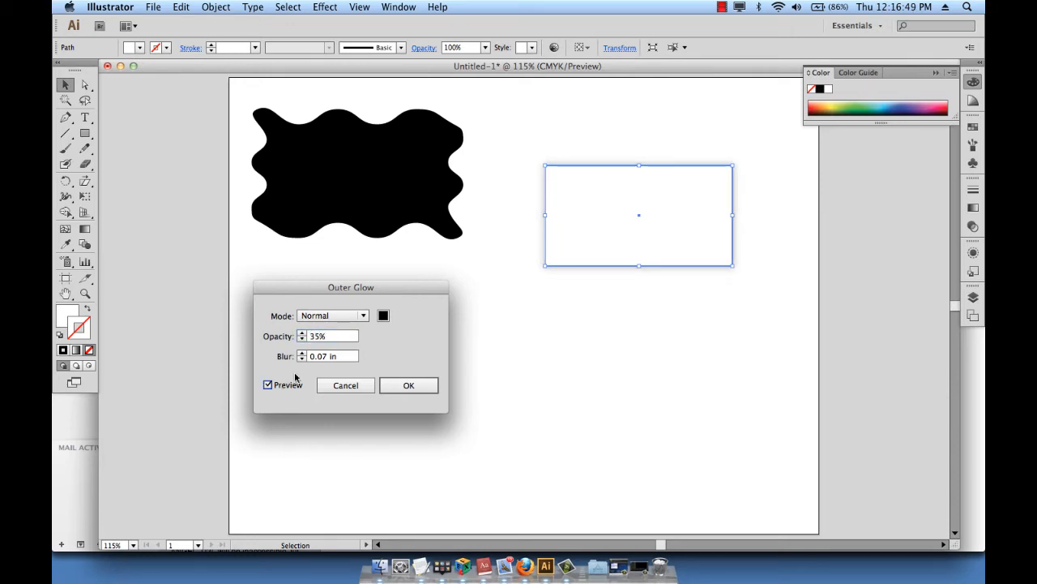
pyautogui.click(411, 386)
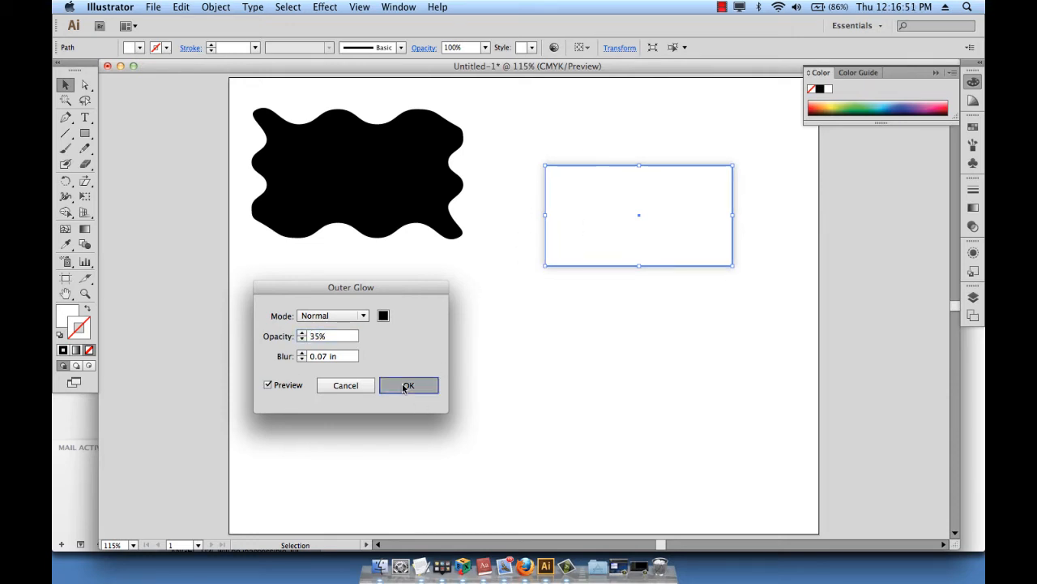
pyautogui.click(533, 351)
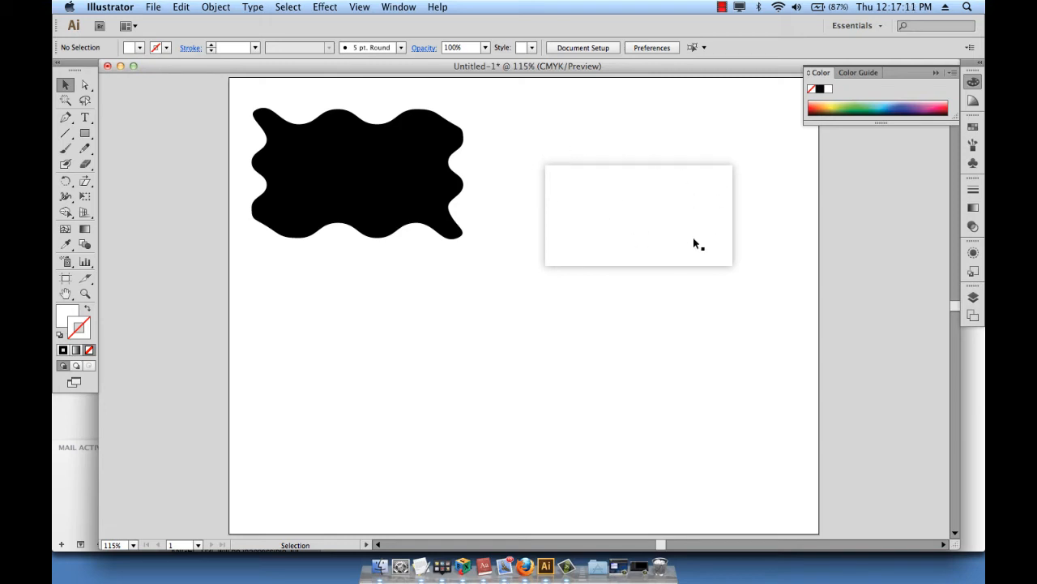
# Move the glowing white rectangle up and slightly right, closer to the artboard's upper-right corner
pyautogui.moveTo(670, 230); pyautogui.dragTo(672, 178)
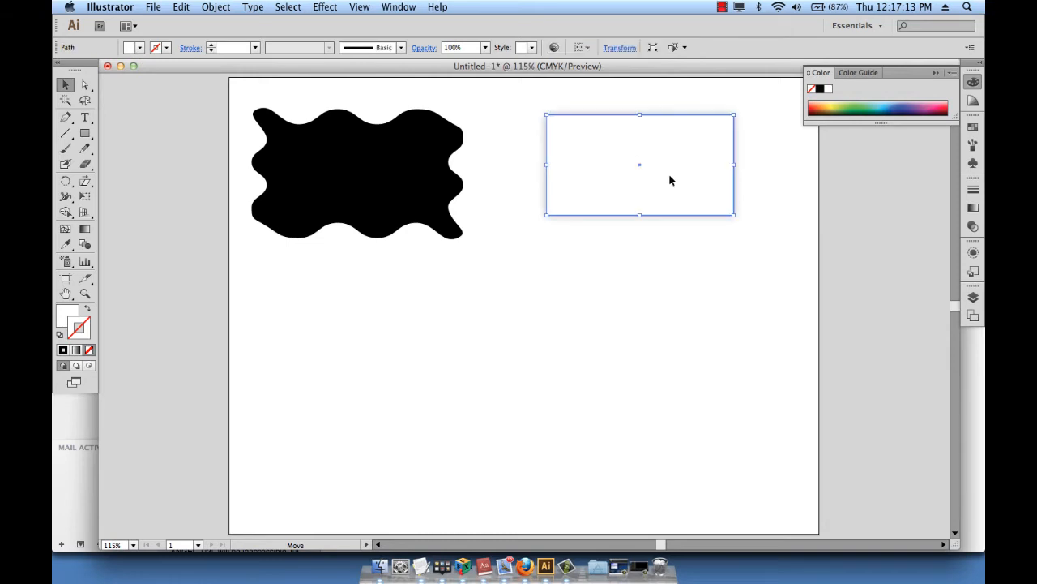
pyautogui.moveTo(603, 178); pyautogui.dragTo(624, 177)
pyautogui.click(646, 249)
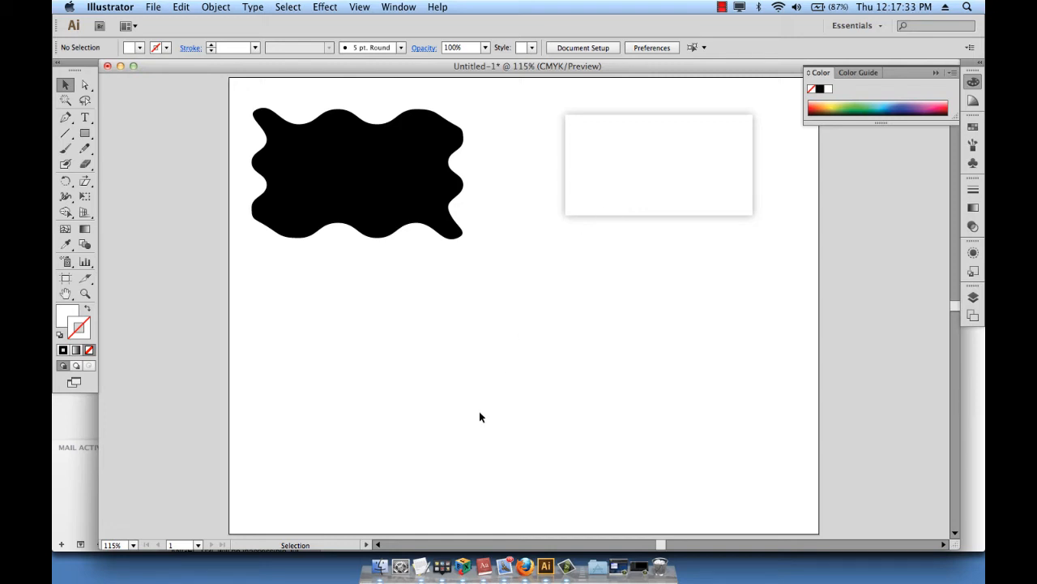
# Move the street café photo below the artboard upward and scale it proportionally to about half its size
pyautogui.press('super+minus')
pyautogui.press('super+minus')
pyautogui.scroll(-10, 479, 412)
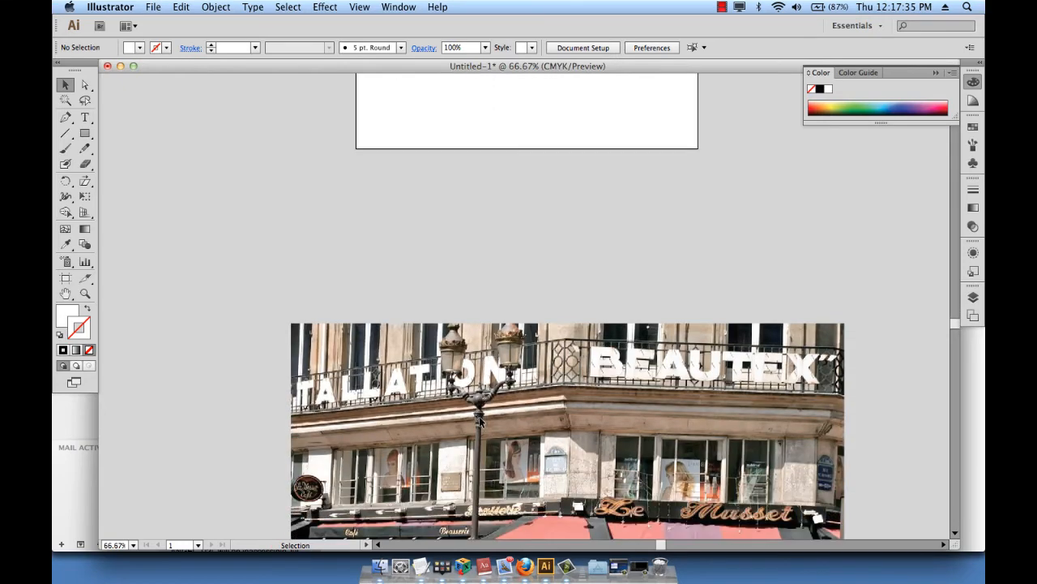
pyautogui.click(474, 491)
pyautogui.moveTo(445, 450); pyautogui.dragTo(448, 230)
pyautogui.scroll(5, 446, 219)
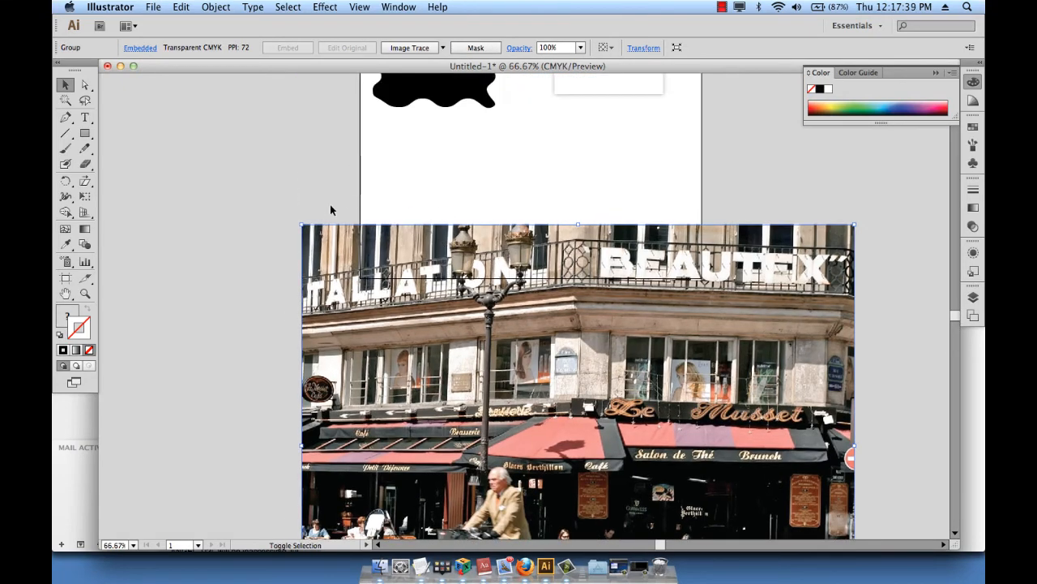
pyautogui.moveTo(302, 224); pyautogui.dragTo(401, 341)
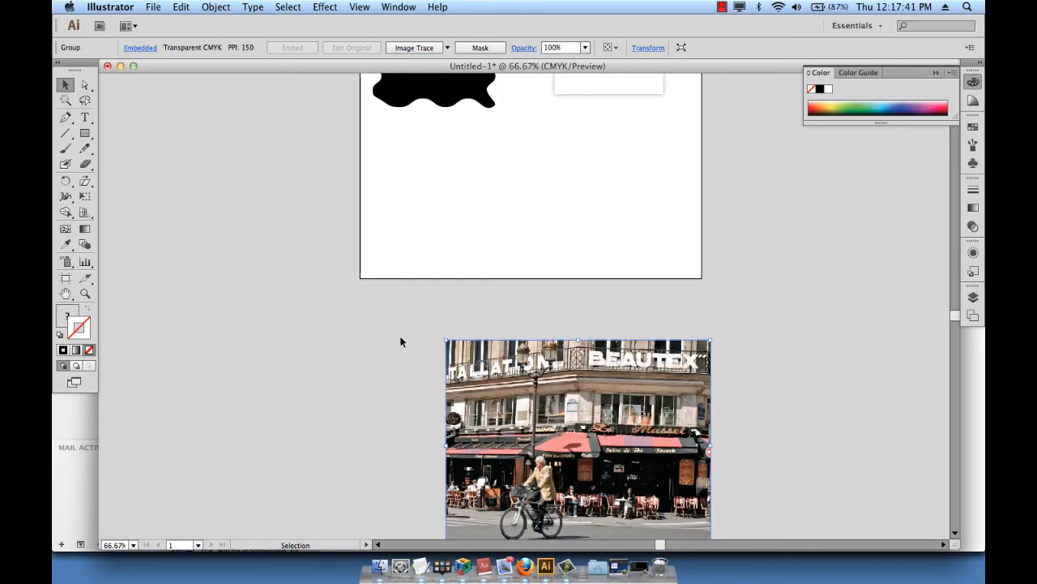
# Move the wavy black shape and the glowing rectangle off the artboard to its left, and place the café photo in the artboard's middle
pyautogui.moveTo(509, 418)
pyautogui.mouseDown()
pyautogui.moveTo(491, 197)
pyautogui.moveTo(311, 203)
pyautogui.moveTo(265, 159)
pyautogui.mouseUp()
pyautogui.scroll(5, 493, 198)
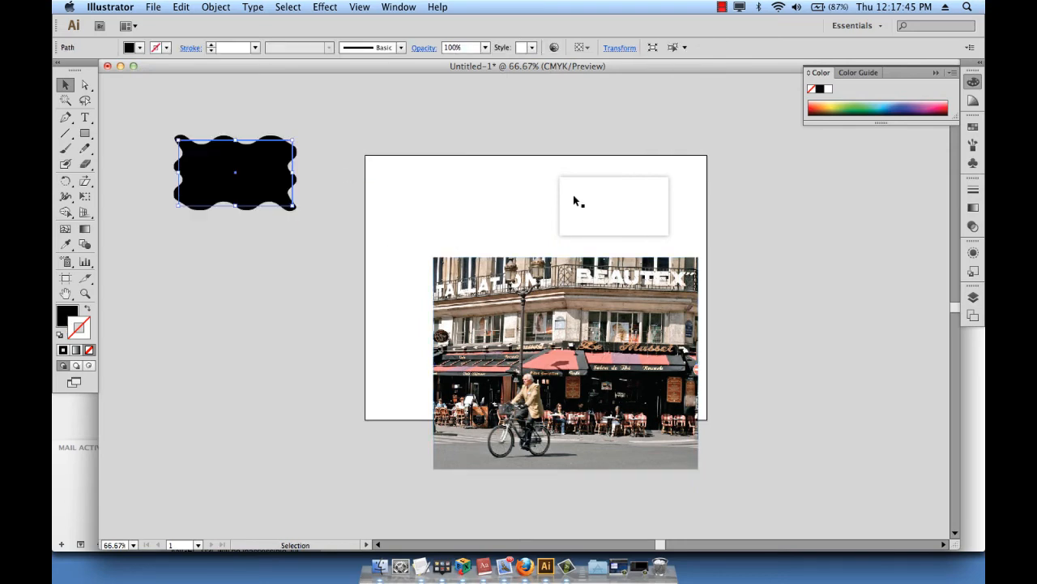
pyautogui.moveTo(588, 194); pyautogui.dragTo(200, 261)
pyautogui.moveTo(458, 304); pyautogui.dragTo(426, 227)
pyautogui.press('super+0')
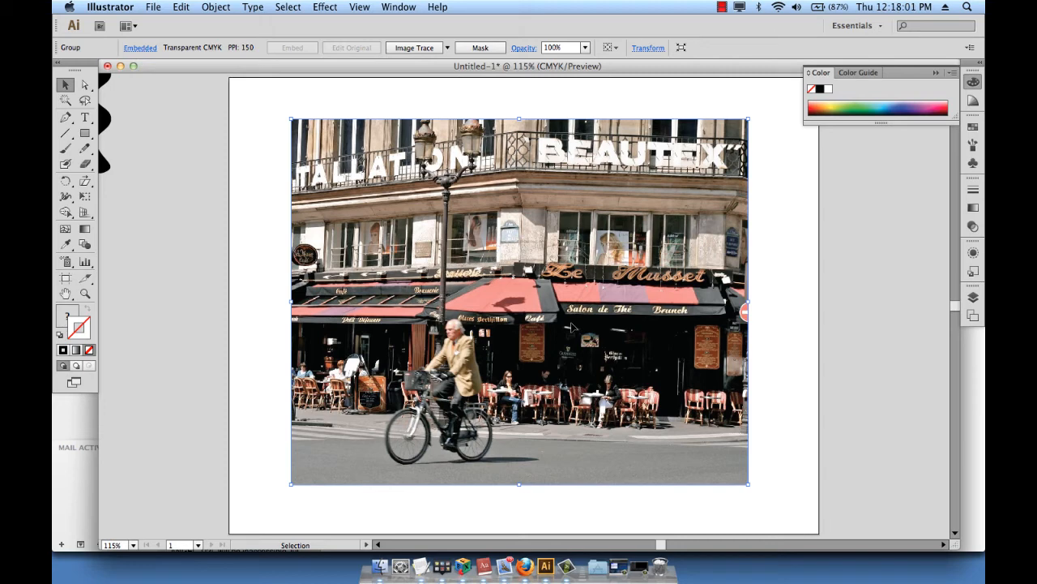
pyautogui.click(324, 7)
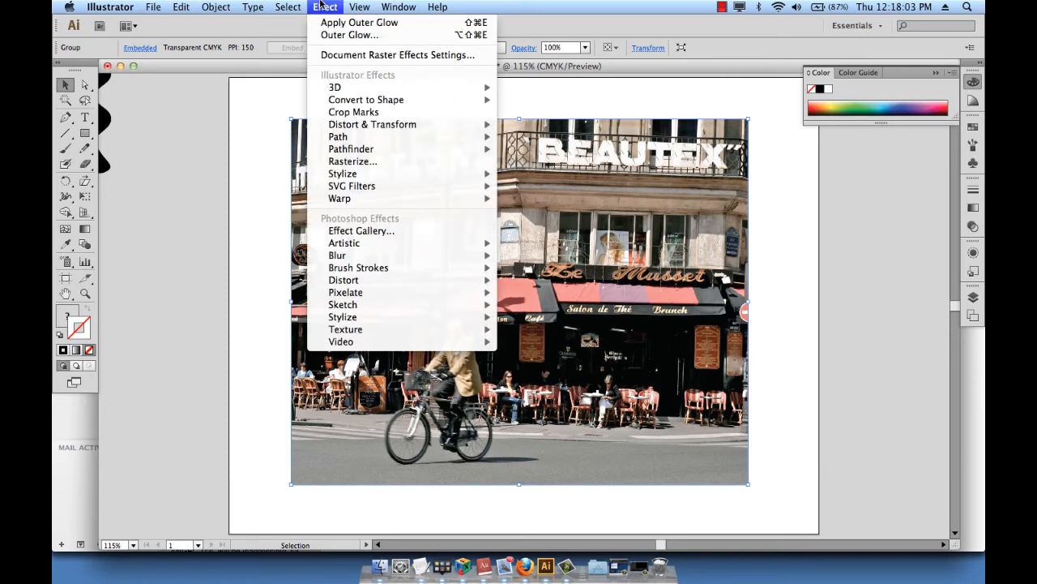
pyautogui.click(243, 348)
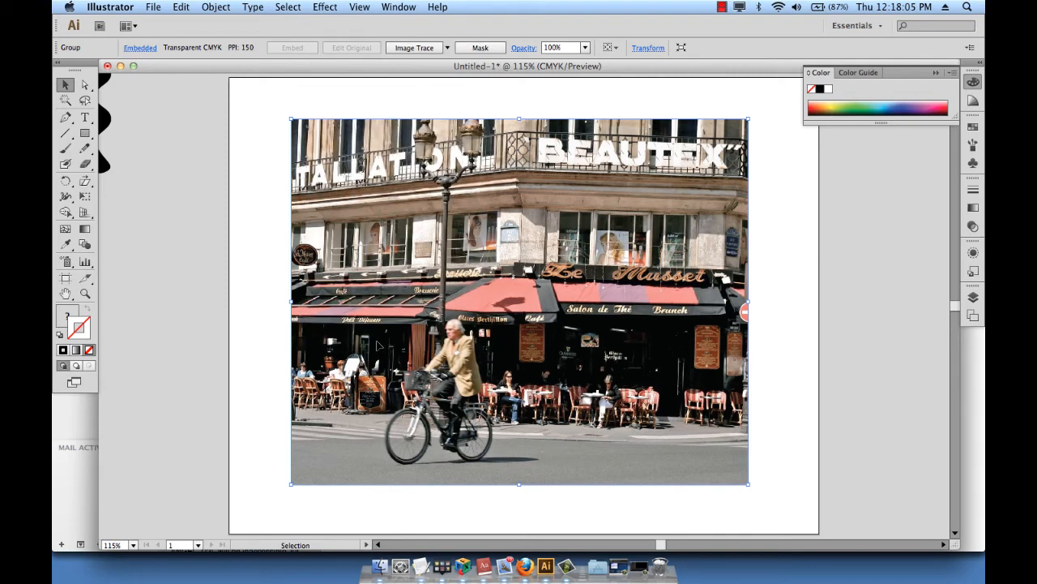
pyautogui.click(257, 264)
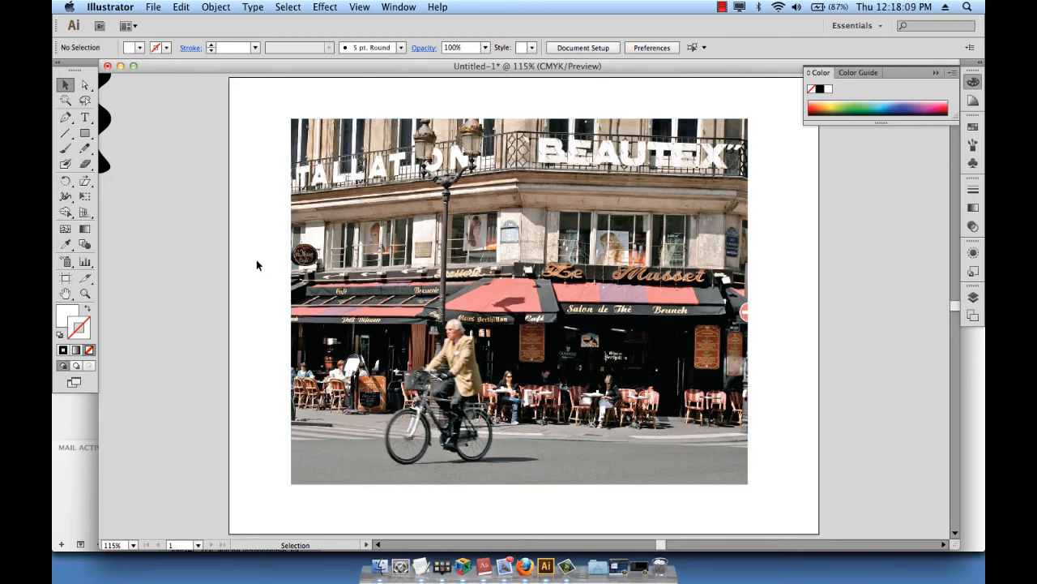
# Select the café photo and open the Effect Gallery for it
pyautogui.click(374, 256)
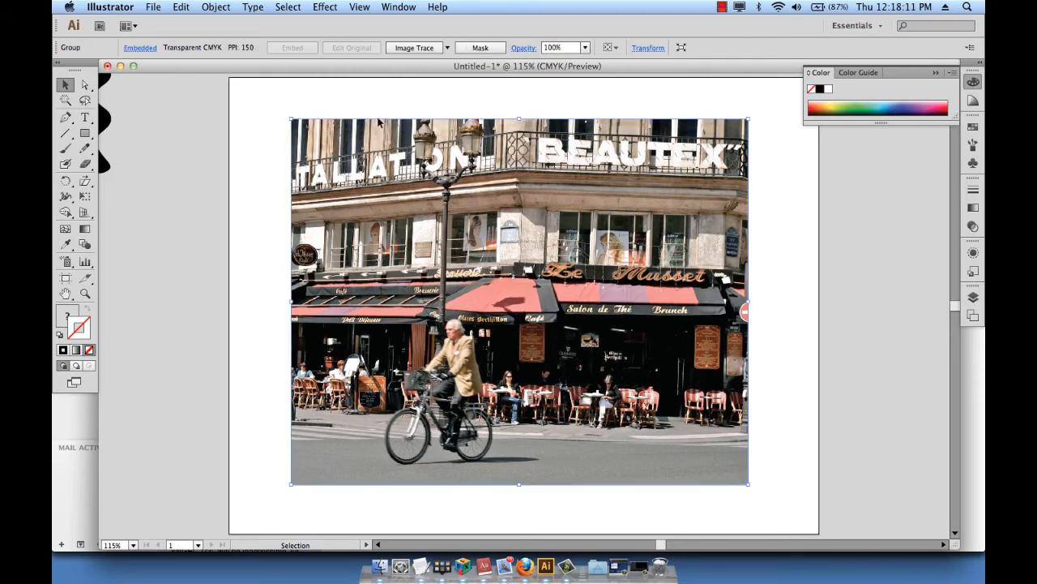
pyautogui.click(332, 6)
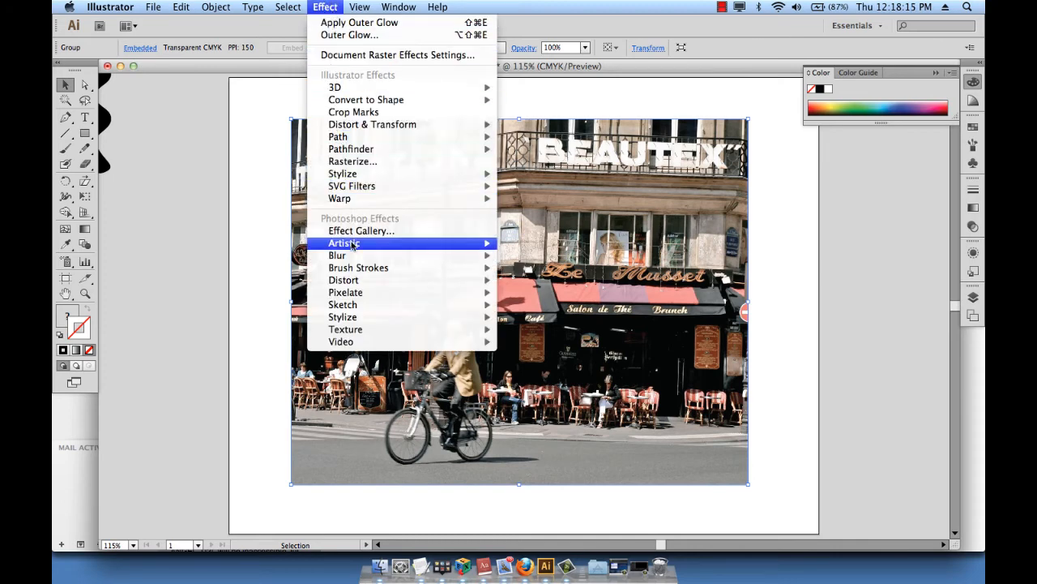
pyautogui.moveTo(352, 251)
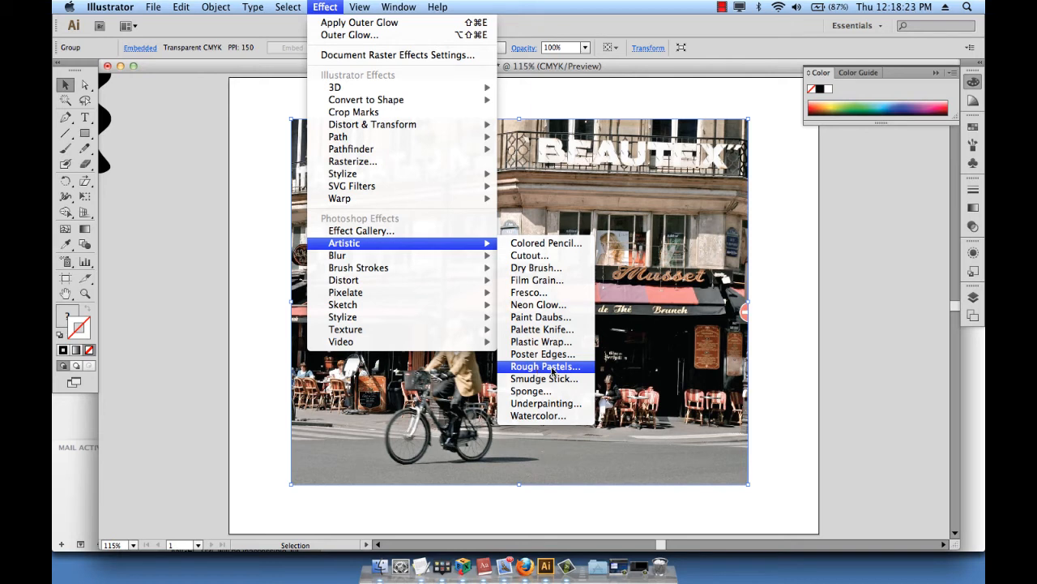
pyautogui.click(384, 232)
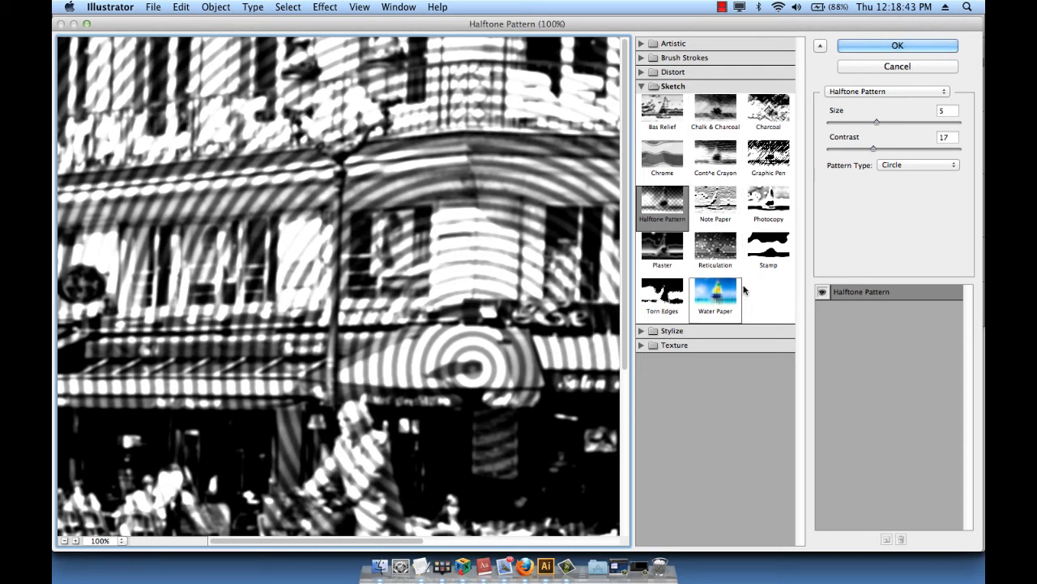
# Choose the Rough Pastels filter from the Artistic category as the photo's effect
pyautogui.click(641, 86)
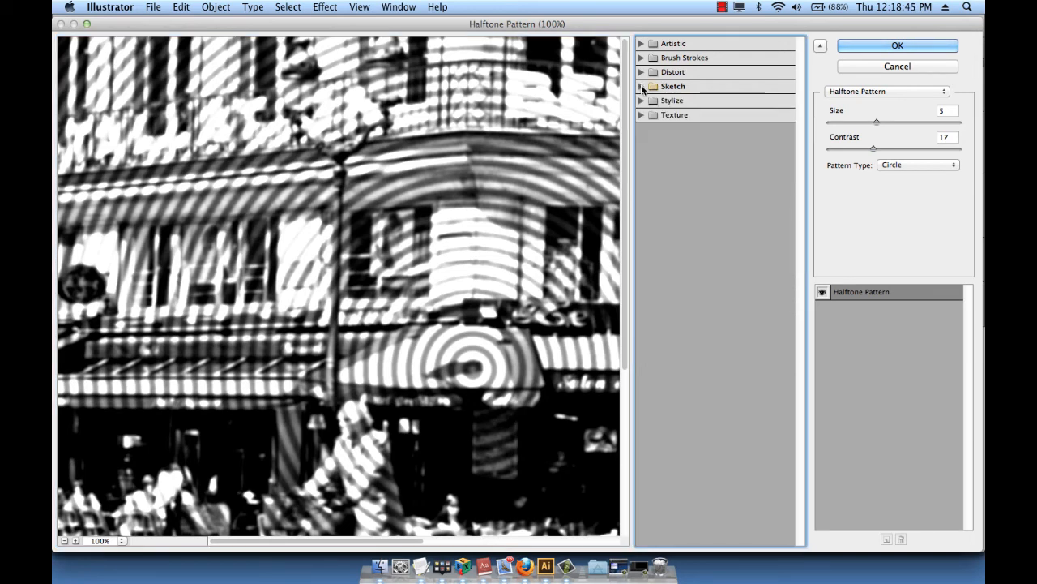
pyautogui.click(641, 44)
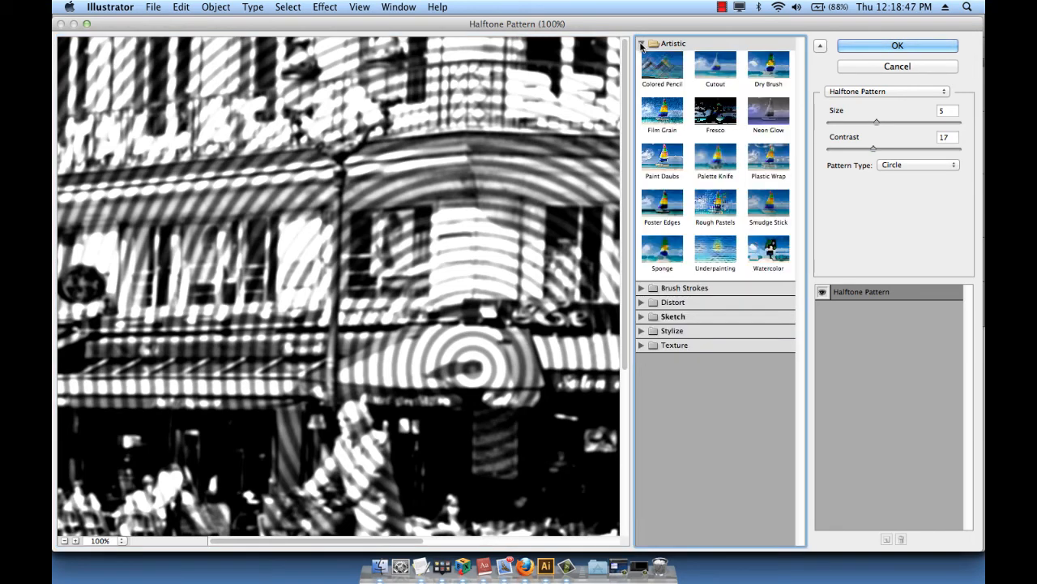
pyautogui.click(641, 44)
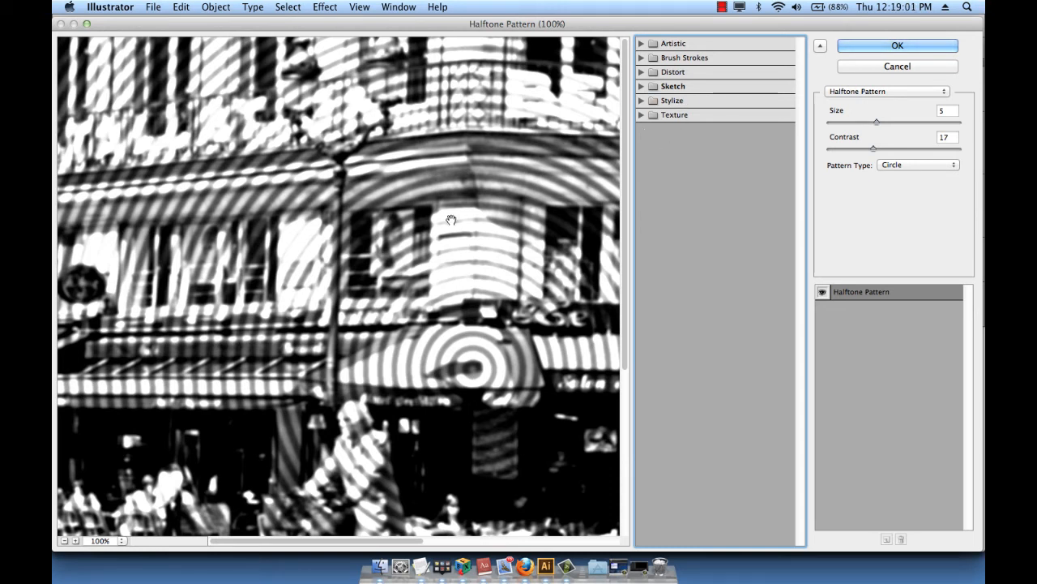
pyautogui.click(642, 44)
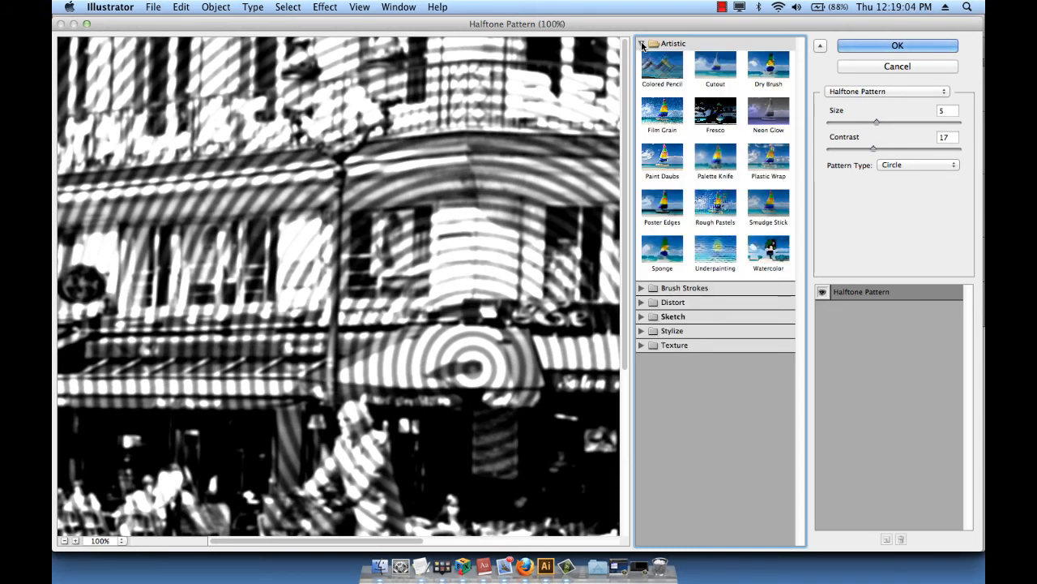
pyautogui.click(709, 213)
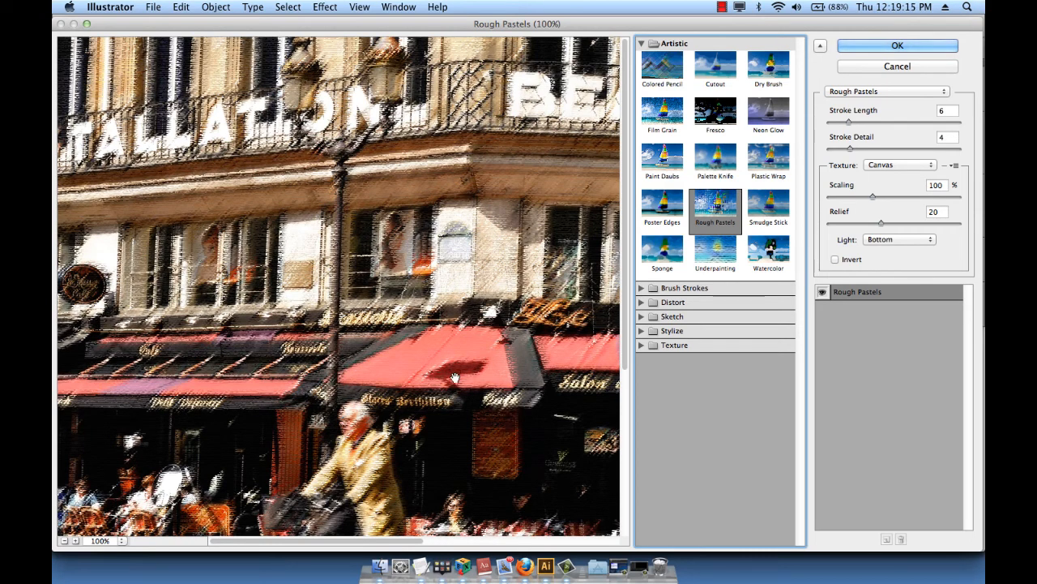
# Set the Rough Pastels stroke length to 14 and stroke detail to 3
pyautogui.moveTo(454, 377); pyautogui.dragTo(335, 191)
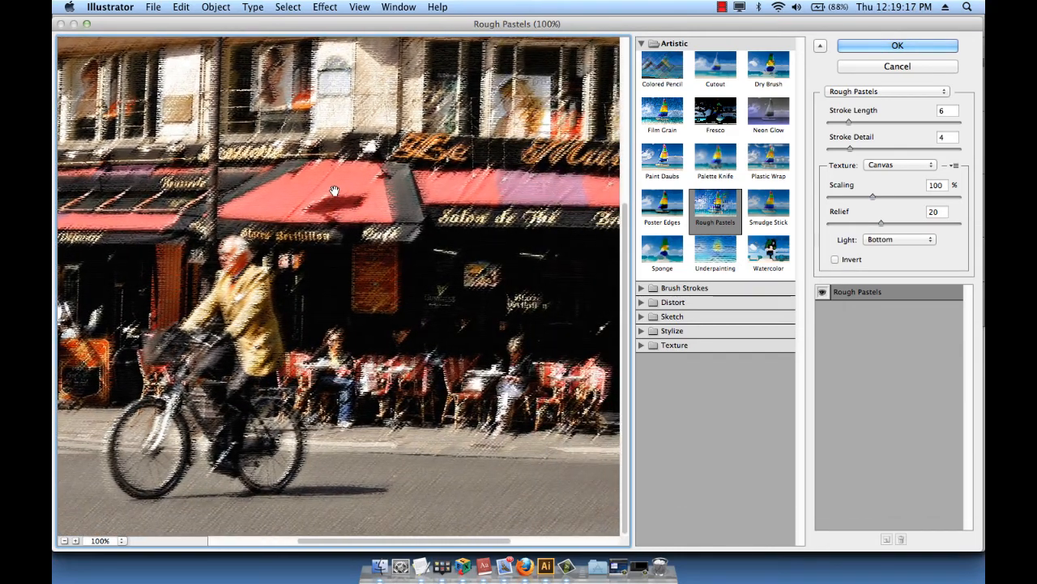
pyautogui.moveTo(479, 321); pyautogui.dragTo(453, 300)
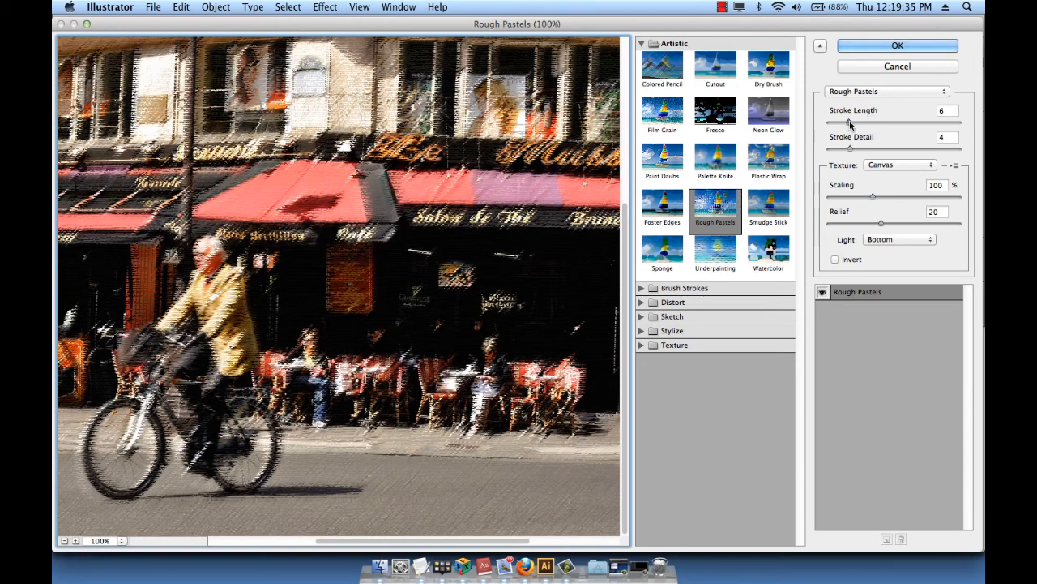
pyautogui.moveTo(850, 122); pyautogui.dragTo(874, 124)
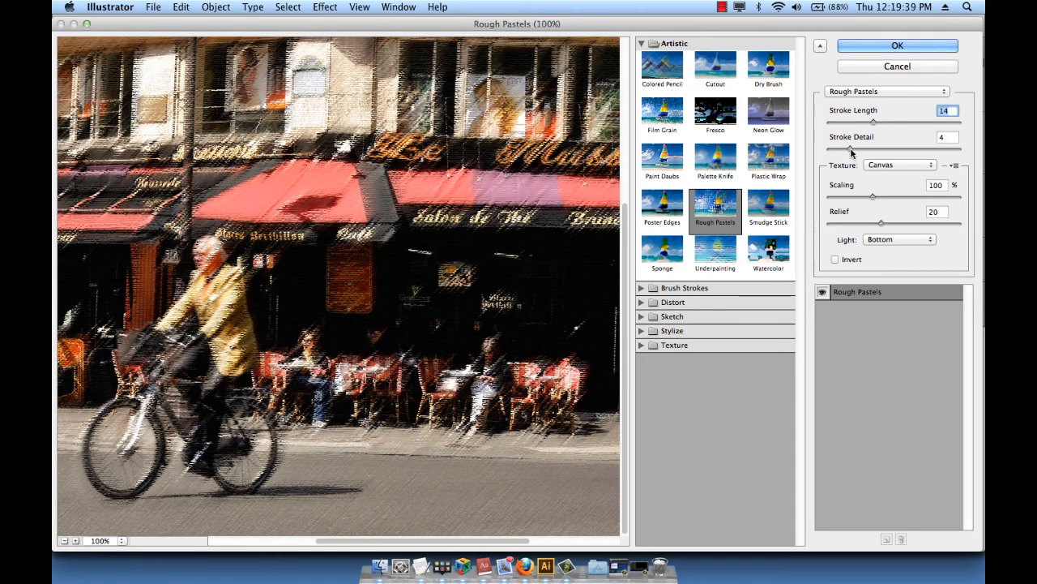
pyautogui.moveTo(851, 152)
pyautogui.mouseDown()
pyautogui.moveTo(876, 151)
pyautogui.moveTo(843, 150)
pyautogui.mouseUp()
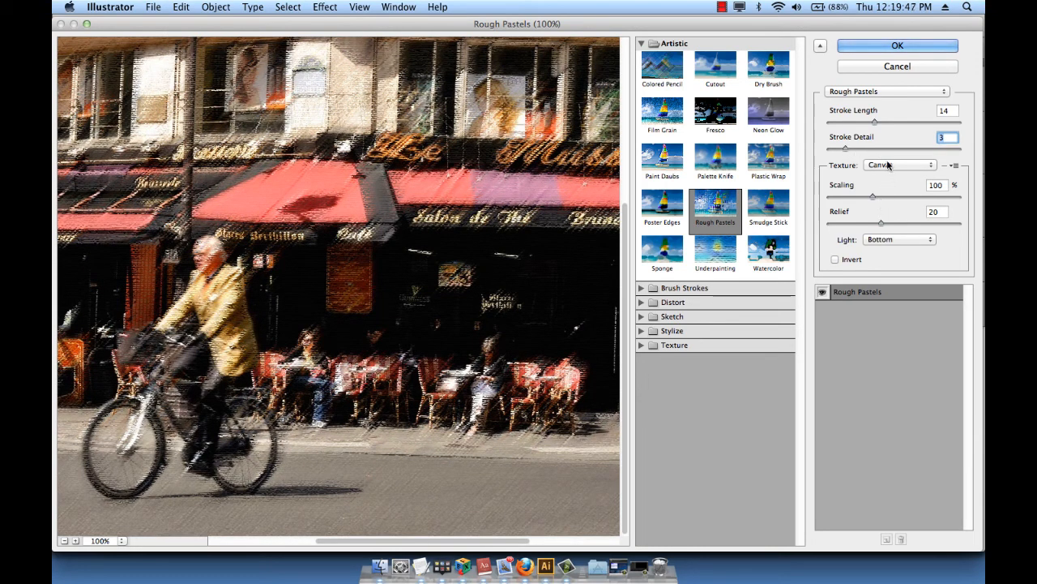
# Try the Sandstone texture and the Invert option for Rough Pastels, returning to the non-inverted Canvas texture
pyautogui.click(887, 164)
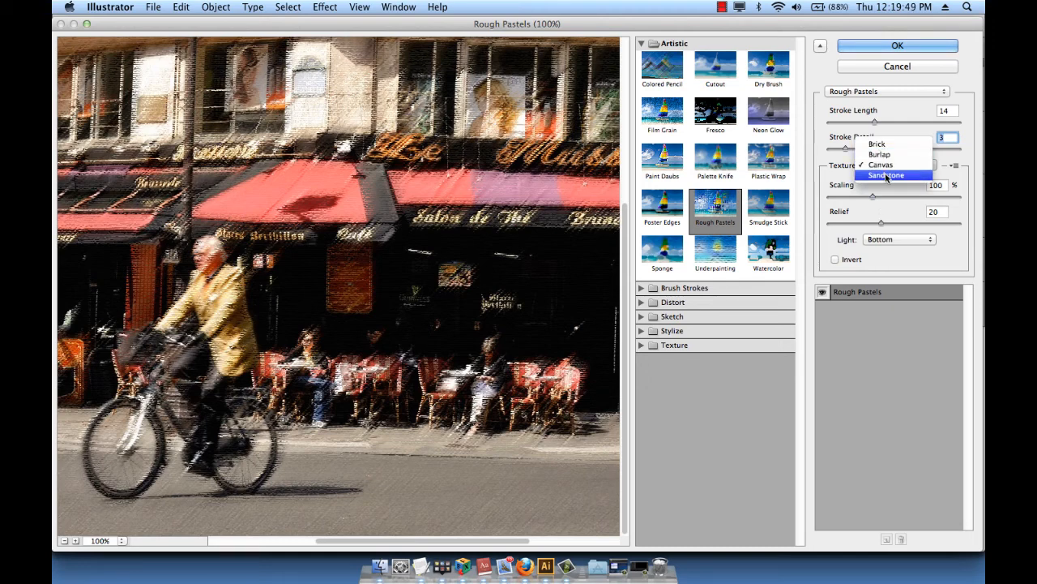
pyautogui.click(887, 175)
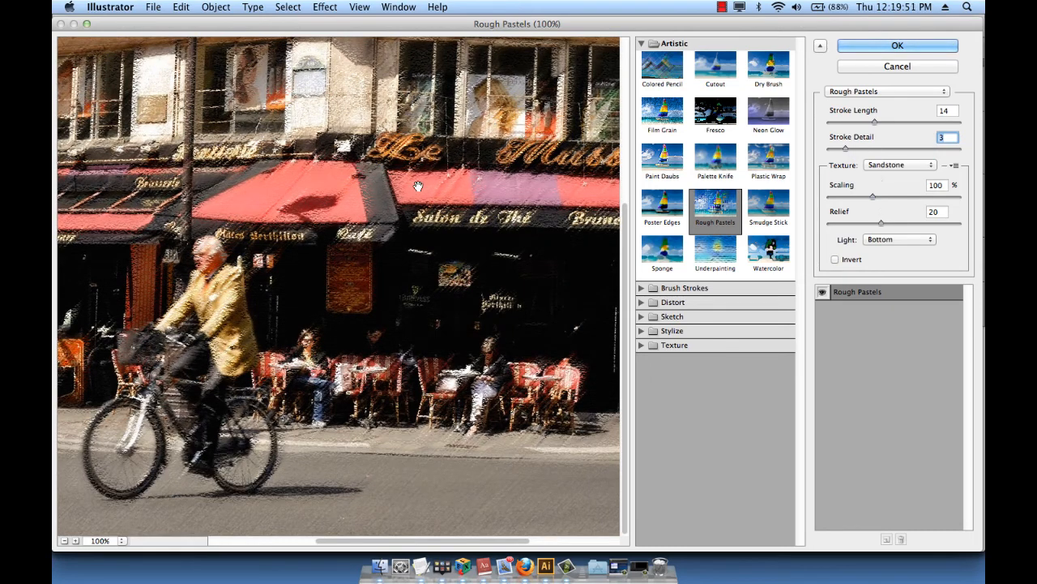
pyautogui.click(883, 167)
pyautogui.click(881, 154)
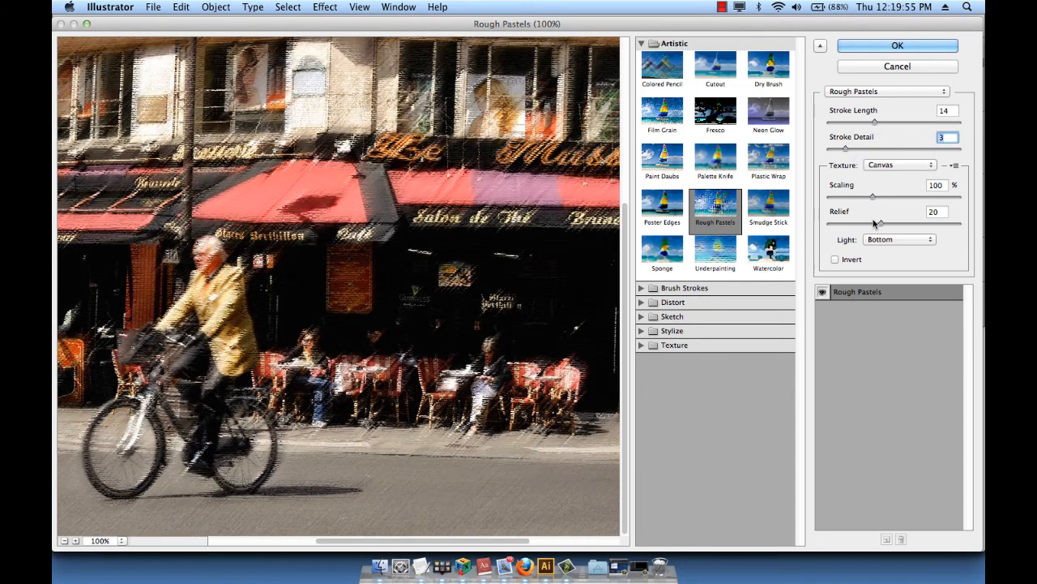
pyautogui.click(852, 259)
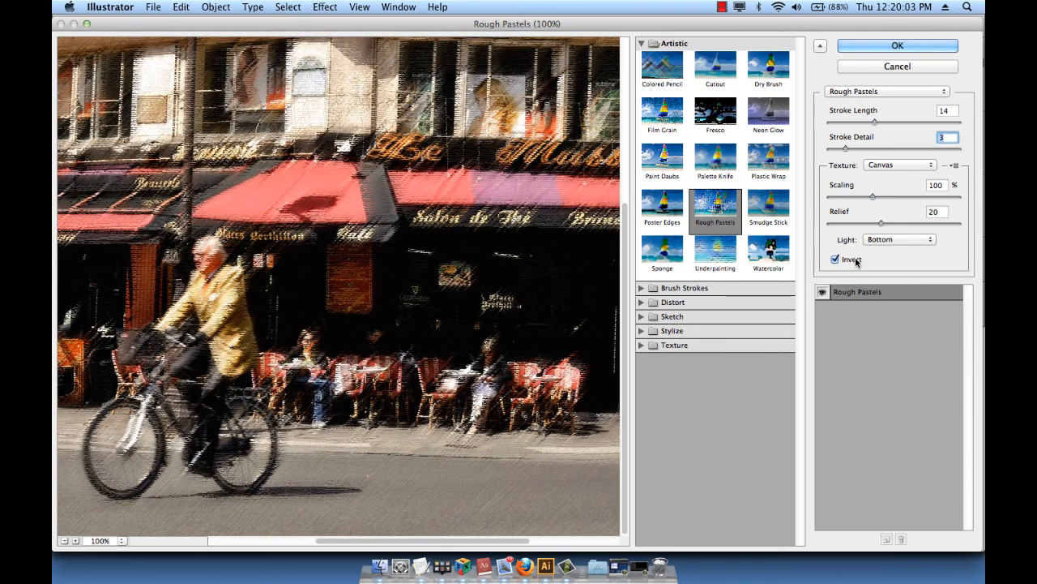
pyautogui.click(855, 259)
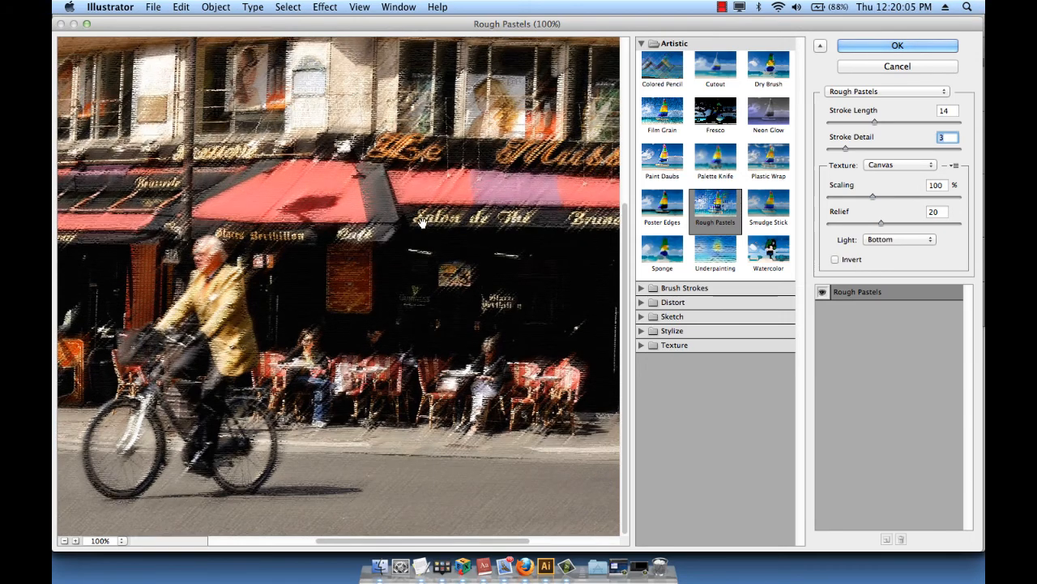
# Preview the whole photo at 50%, apply the Rough Pastels effect and deselect the photo
pyautogui.click(478, 262)
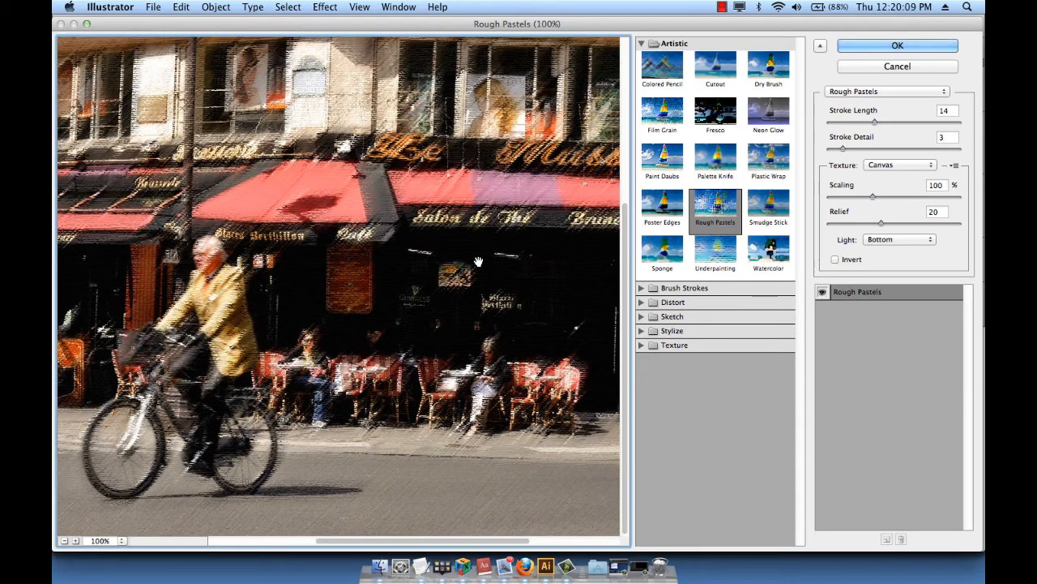
pyautogui.press('super+minus')
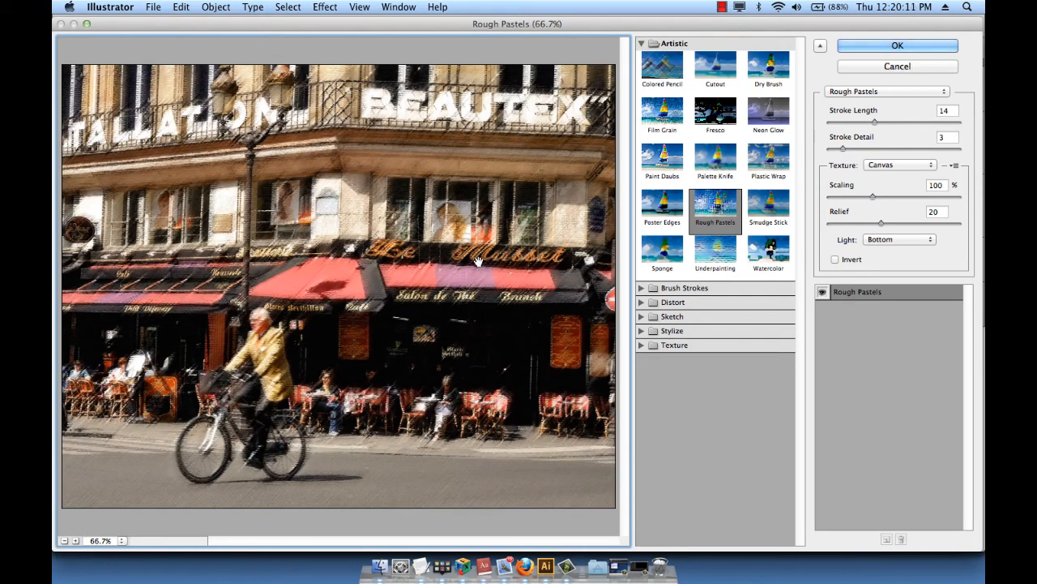
pyautogui.keyDown('alt'); pyautogui.click(478, 262); pyautogui.keyUp('alt')
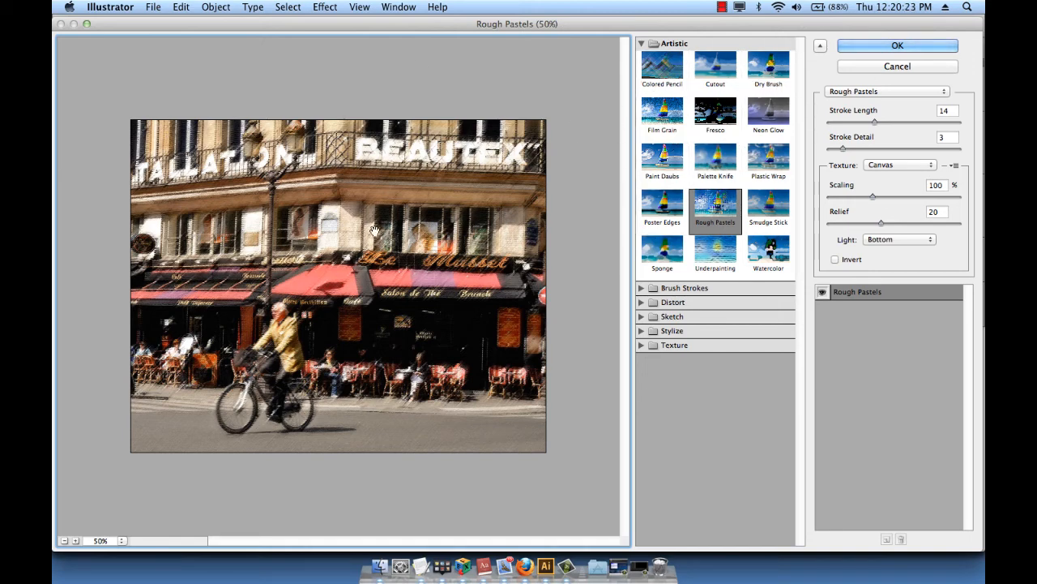
pyautogui.click(873, 47)
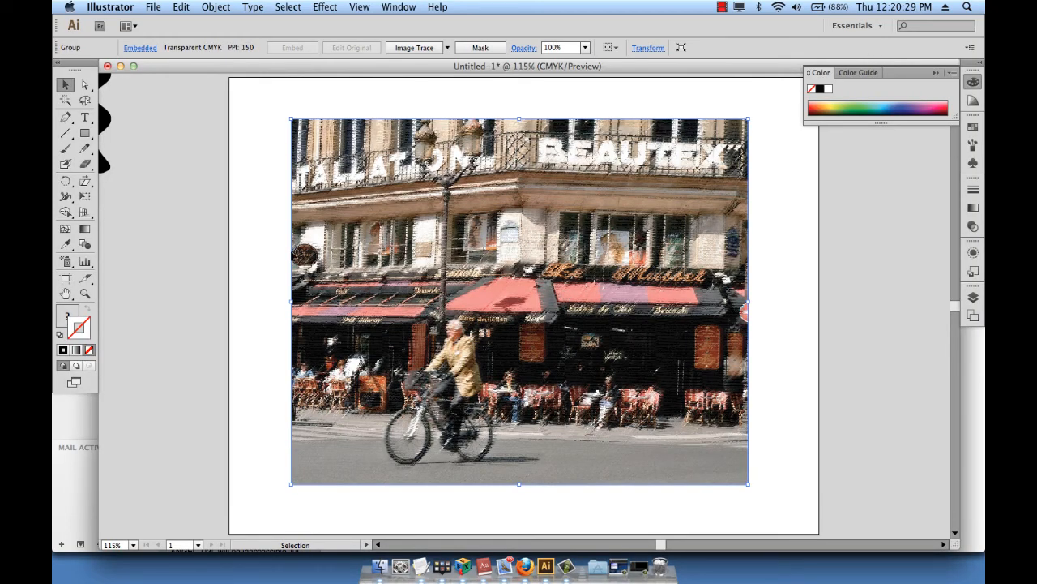
pyautogui.click(213, 286)
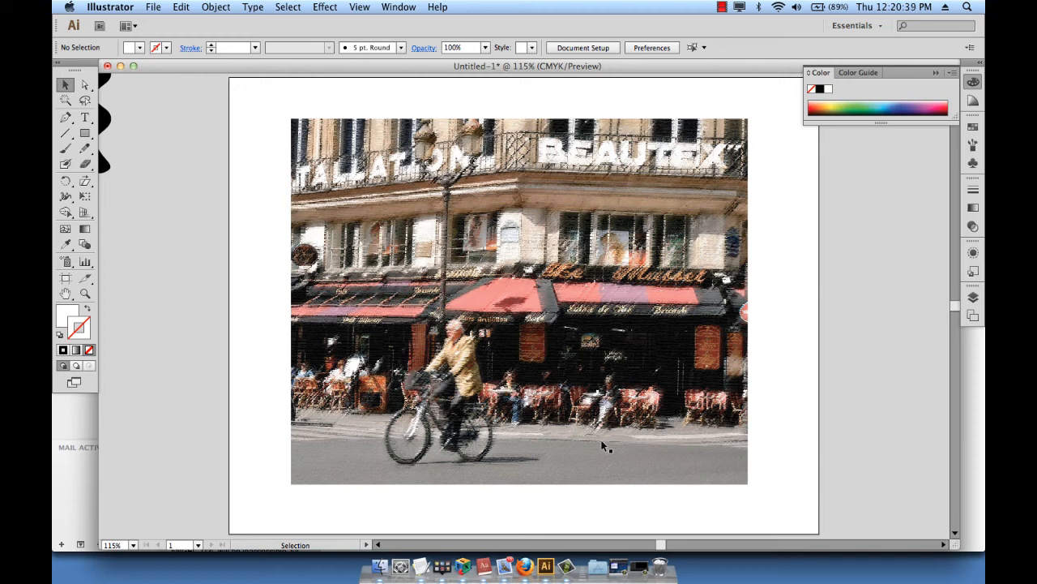
# Move the café photo straight down so that it overlaps the artboard's lower edge
pyautogui.press('super+minus')
pyautogui.scroll(5, 601, 445)
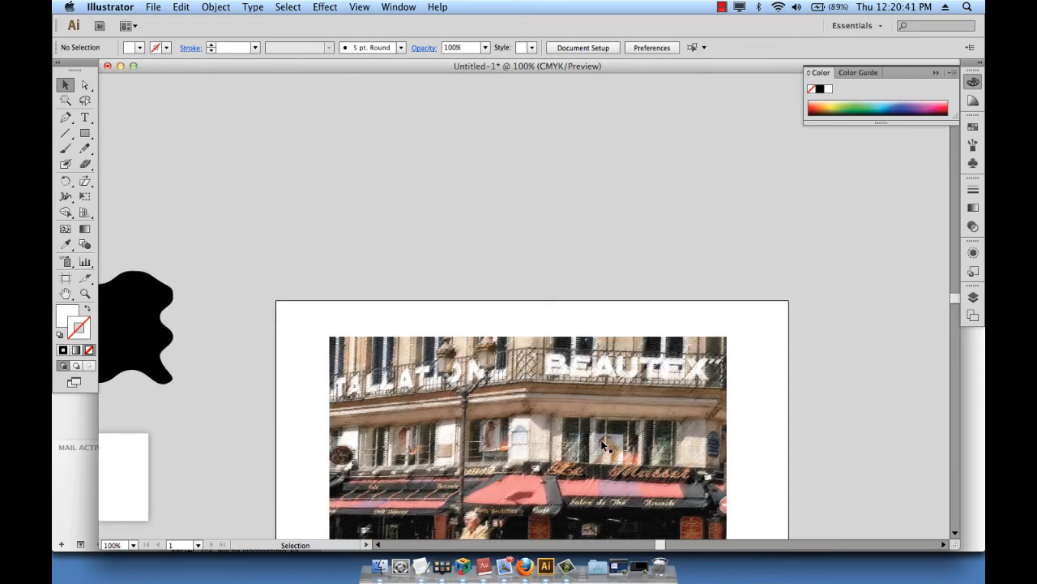
pyautogui.hscroll(-7, 601, 445)
pyautogui.scroll(-5, 601, 445)
pyautogui.hscroll(6, 601, 442)
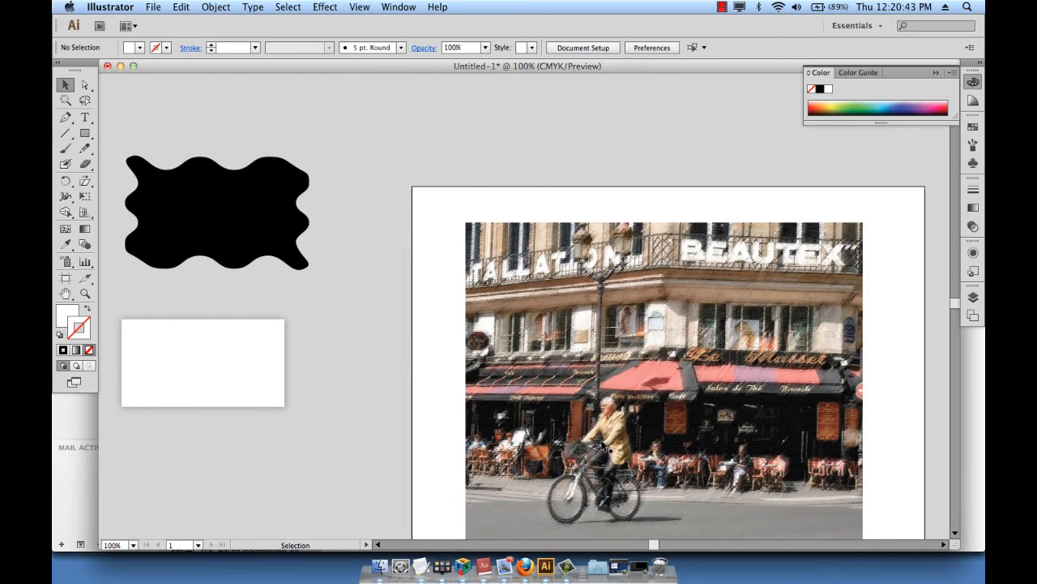
pyautogui.click(261, 371)
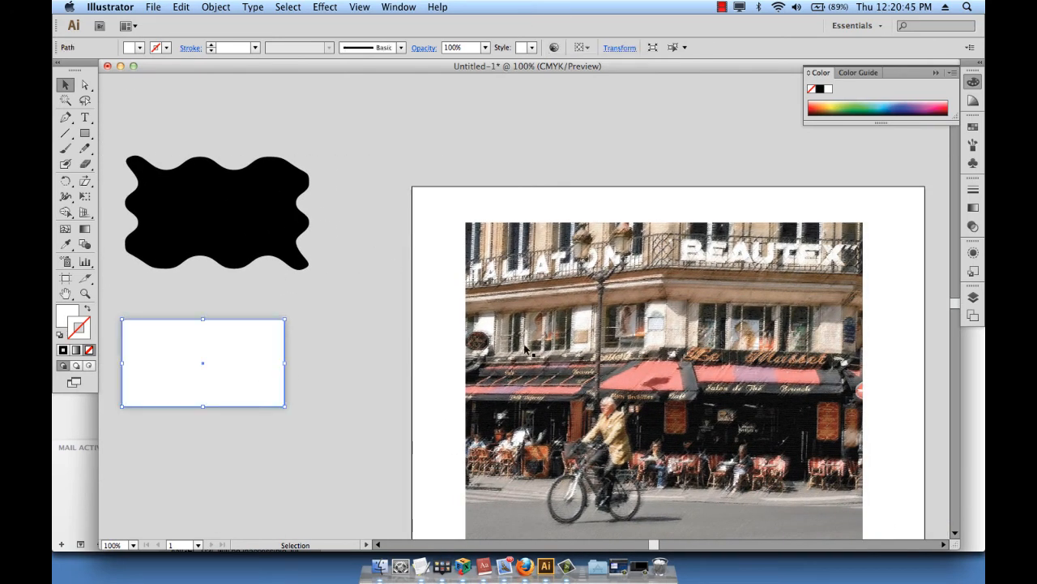
pyautogui.click(566, 350)
pyautogui.scroll(-3, 382, 340)
pyautogui.click(382, 340)
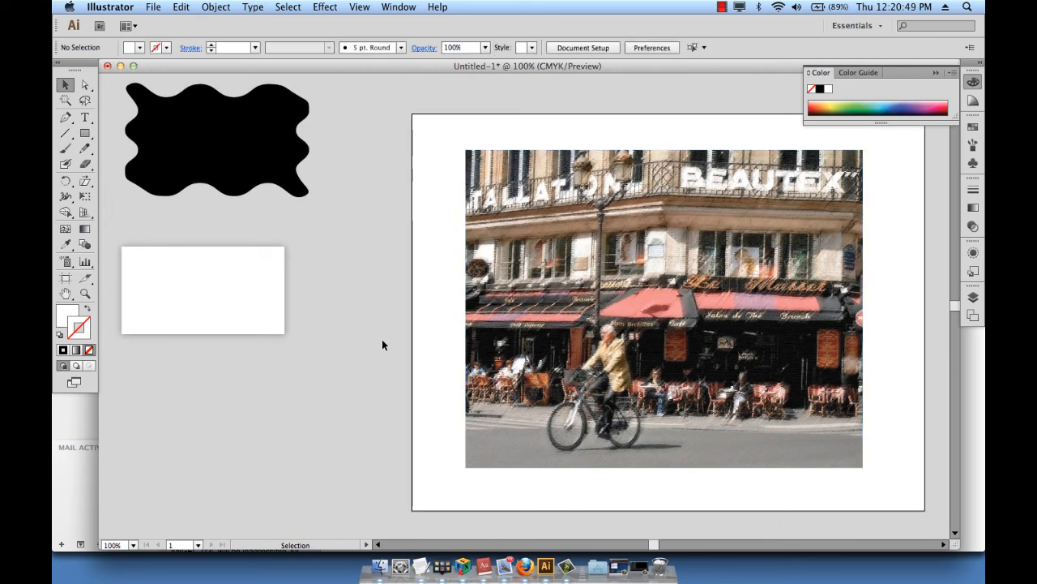
pyautogui.moveTo(581, 199); pyautogui.dragTo(578, 472)
# Move the wavy black shape to the artboard's upper part and the glowing rectangle directly beneath it, above the photo
pyautogui.moveTo(219, 152); pyautogui.dragTo(591, 234)
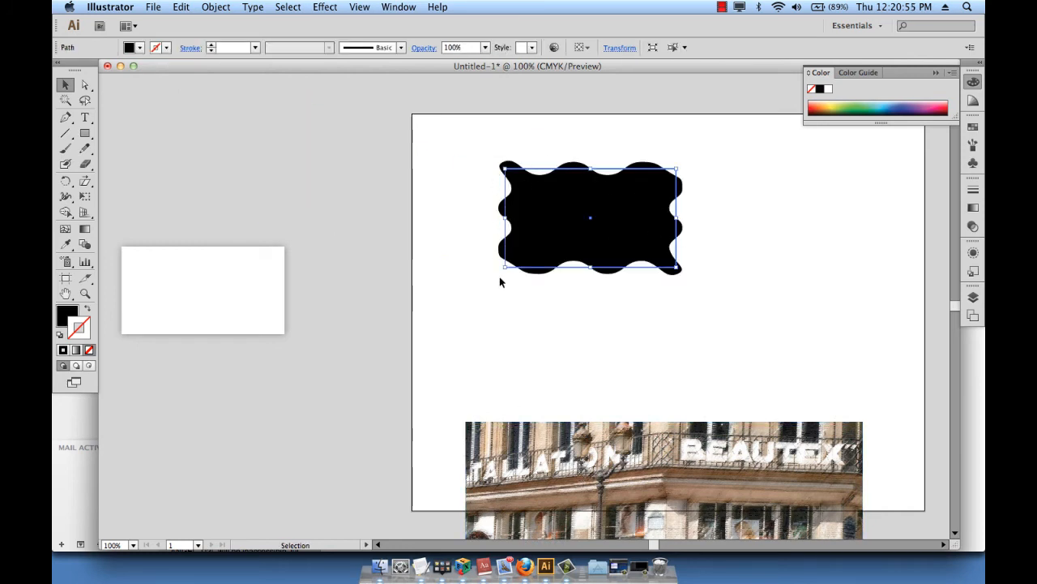
pyautogui.hscroll(3, 590, 276)
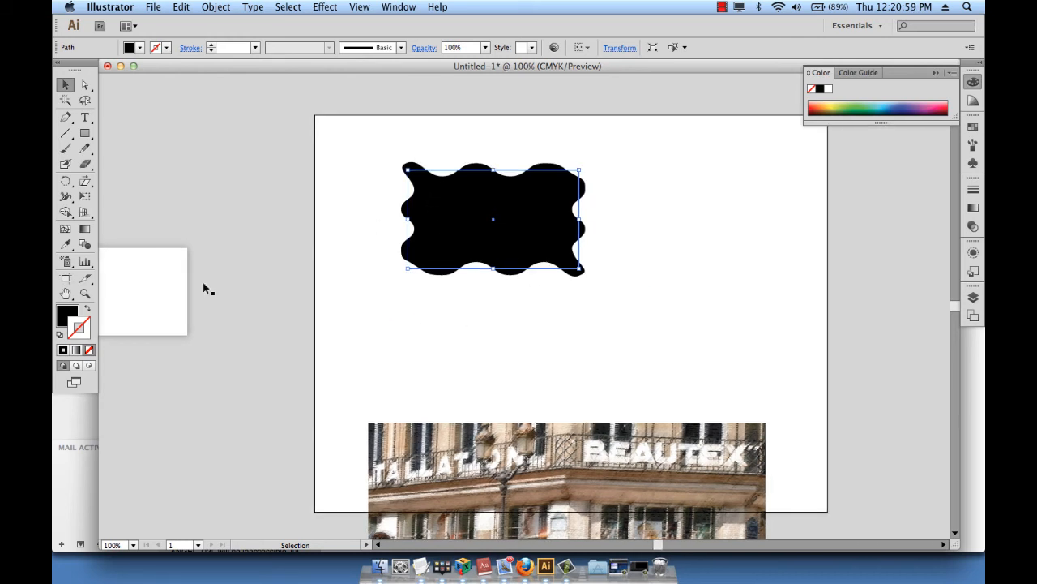
pyautogui.moveTo(130, 303); pyautogui.dragTo(520, 373)
pyautogui.click(360, 380)
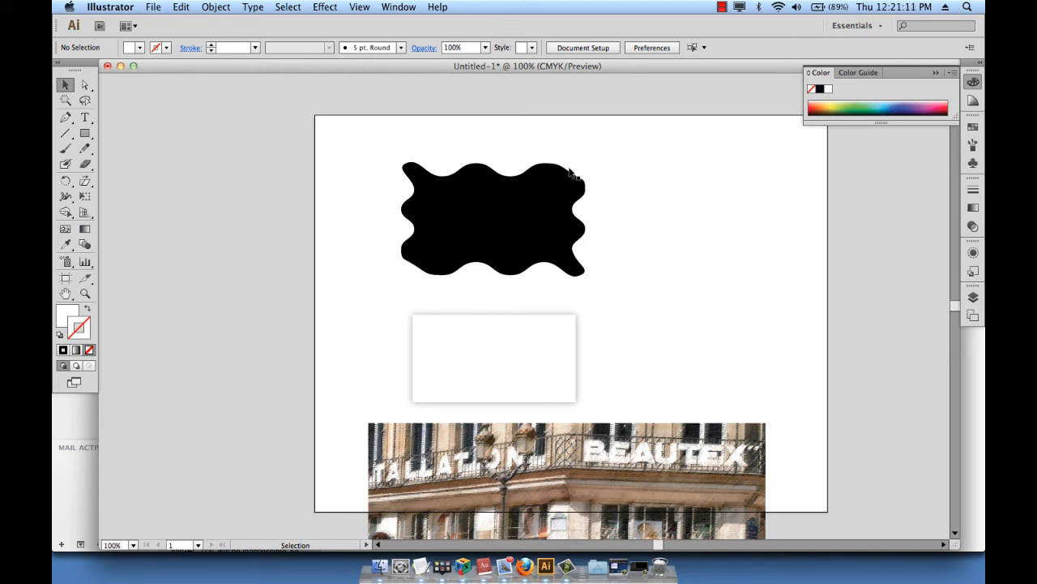
# Display all appearance attributes of the wavy black shape, with the details of its stroke and fill collapsed
pyautogui.click(500, 200)
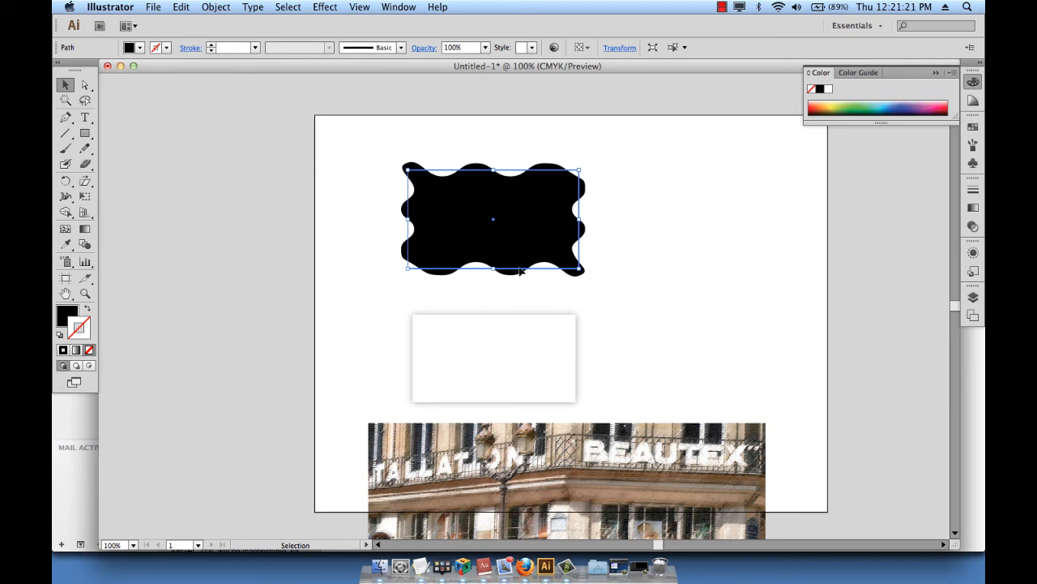
pyautogui.click(974, 254)
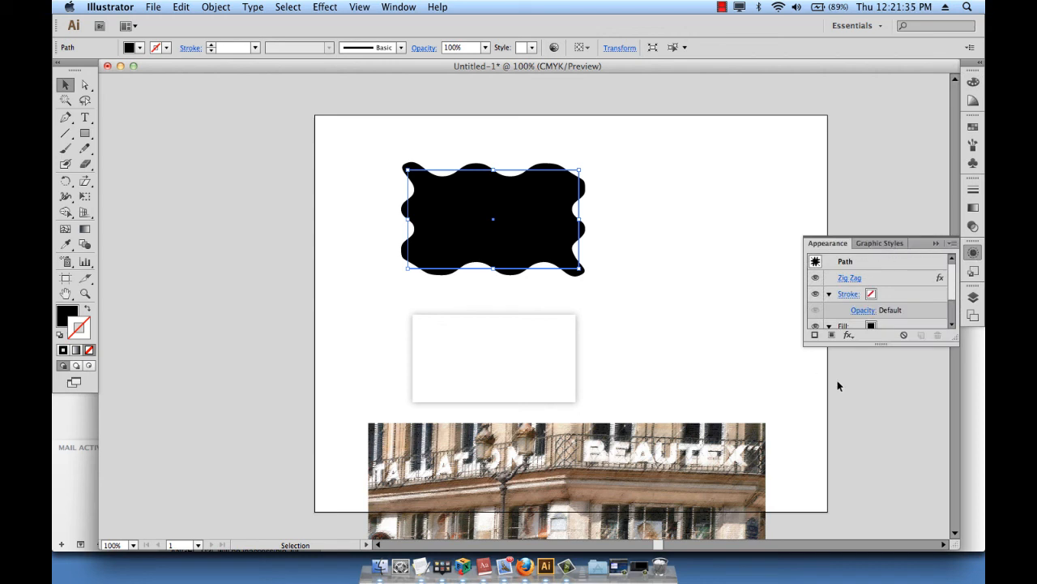
pyautogui.moveTo(883, 343); pyautogui.dragTo(881, 456)
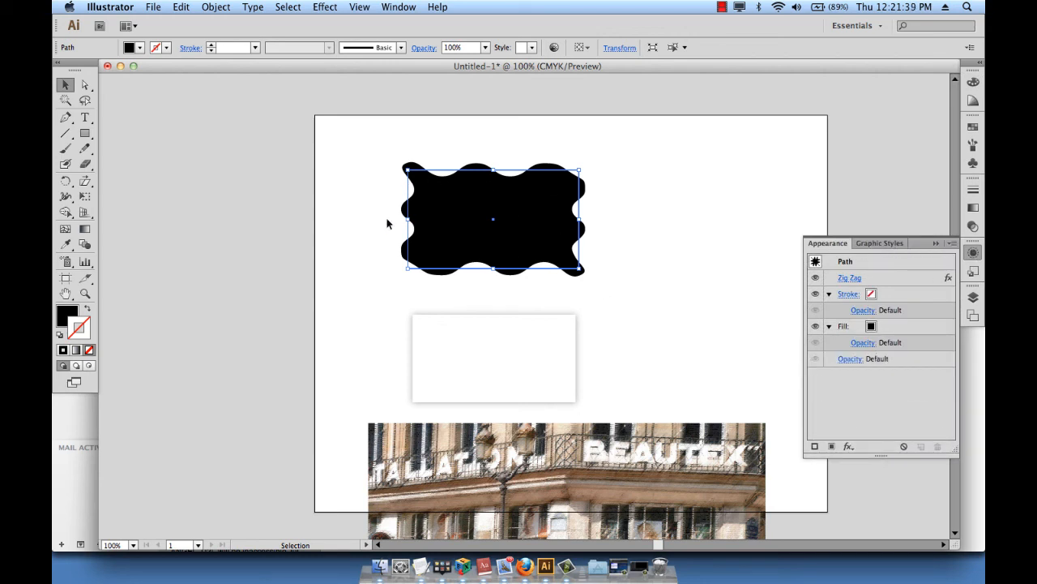
pyautogui.click(829, 295)
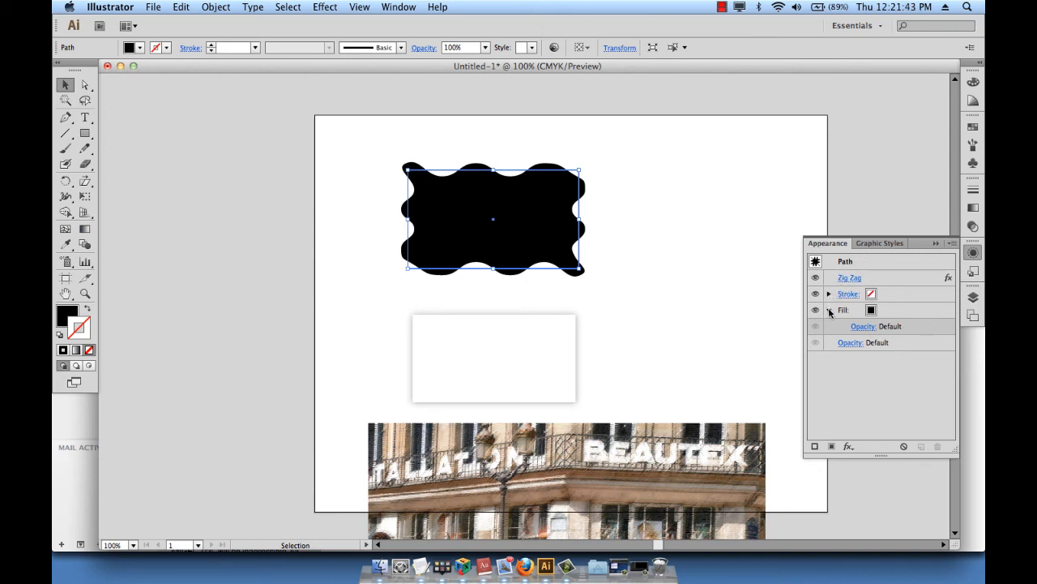
pyautogui.click(829, 311)
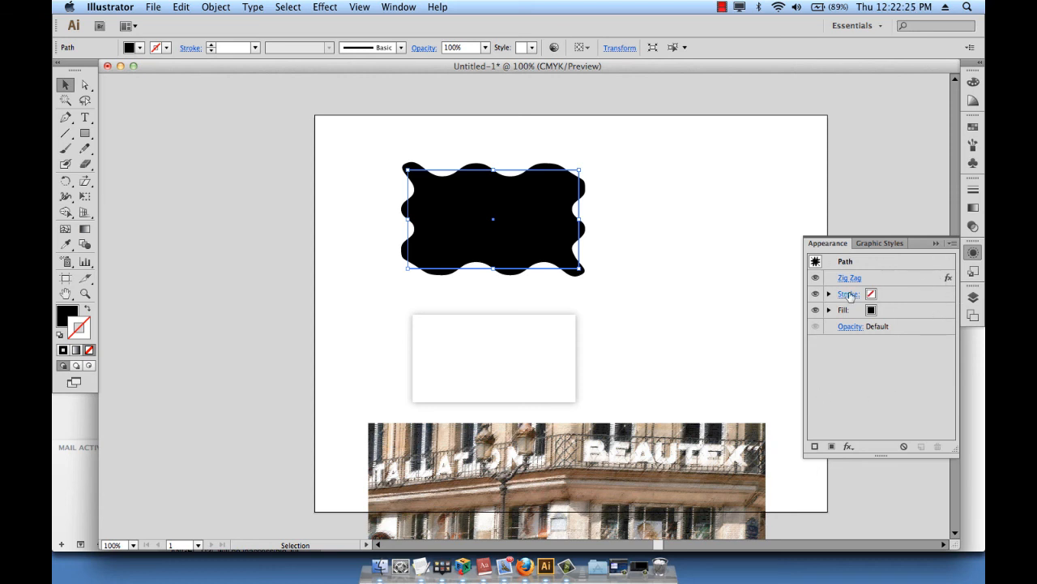
# Edit the black shape's existing Zig Zag effect to use corner points instead of smooth ones, previewing the change before applying it
pyautogui.doubleClick(949, 278)
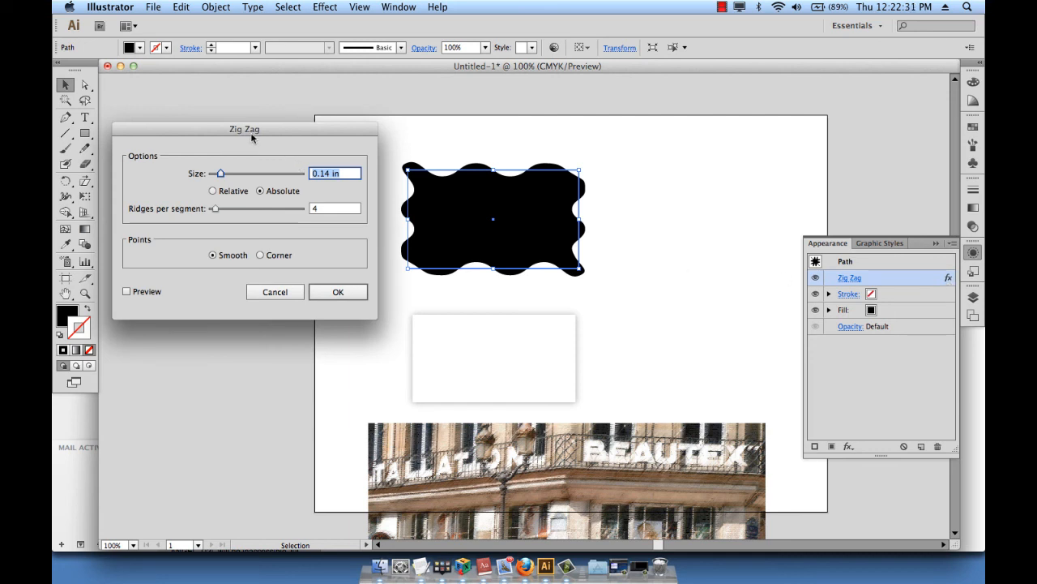
pyautogui.moveTo(167, 129); pyautogui.dragTo(150, 22)
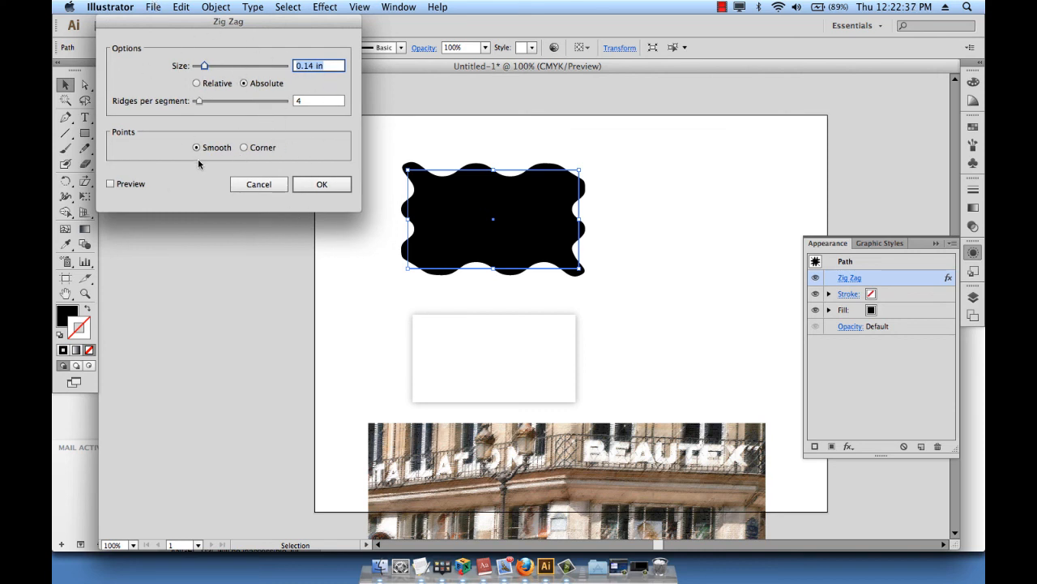
pyautogui.click(260, 148)
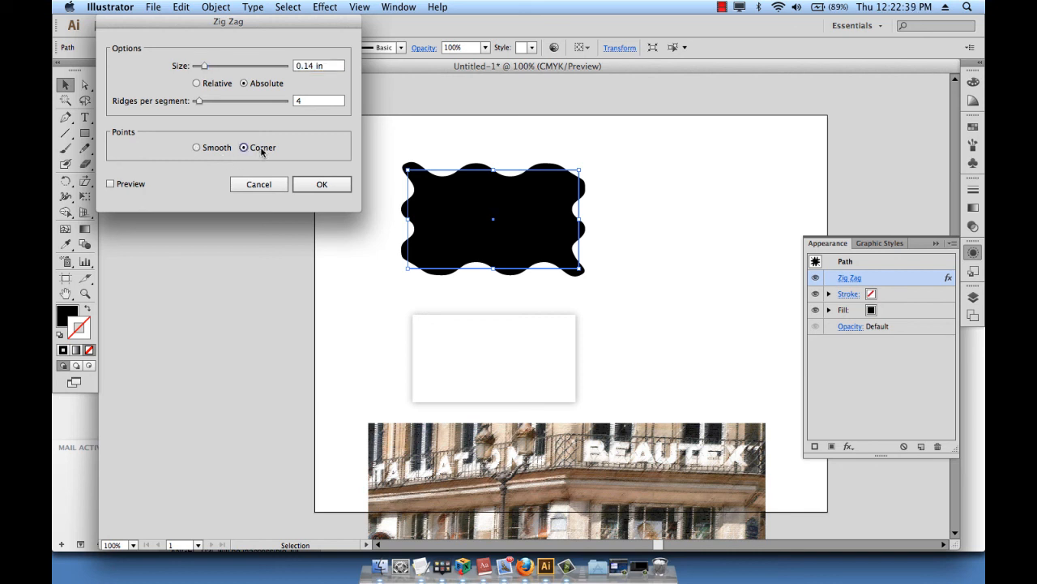
pyautogui.click(111, 184)
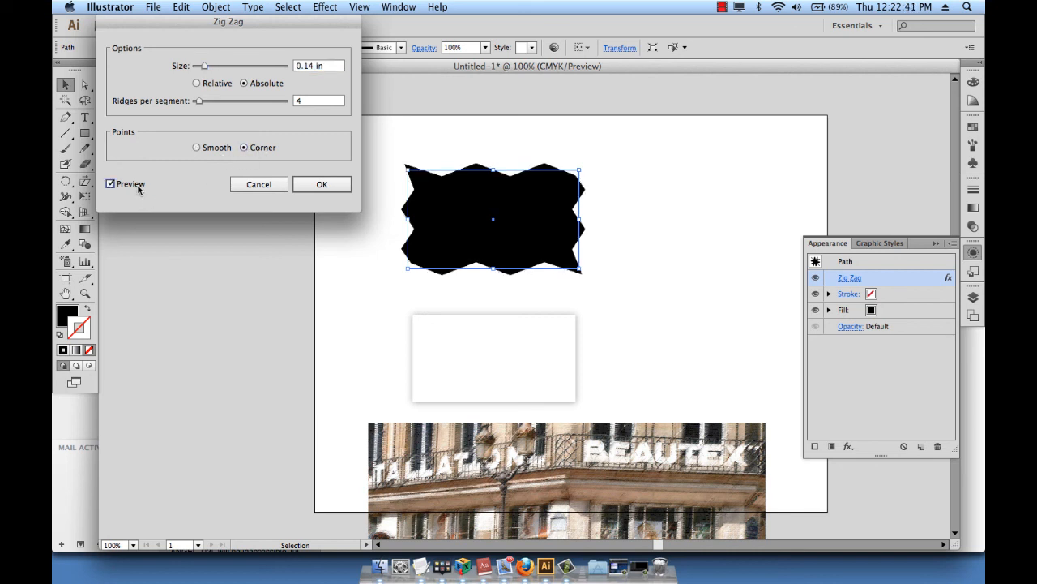
pyautogui.click(337, 189)
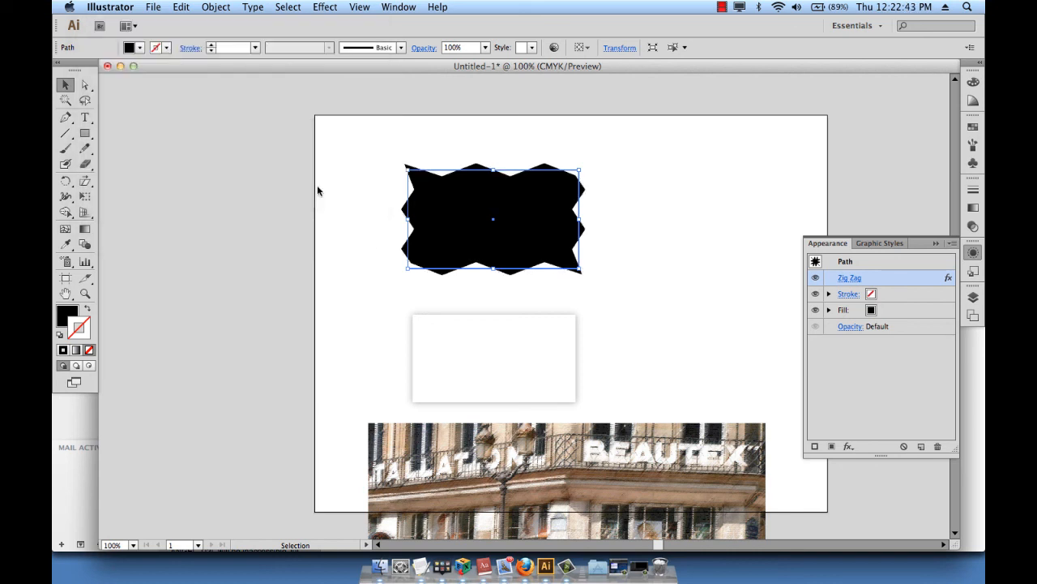
# Display the list of available Illustrator and Photoshop effects with the black zigzag shape still selected
pyautogui.scroll(-5, 262, 270)
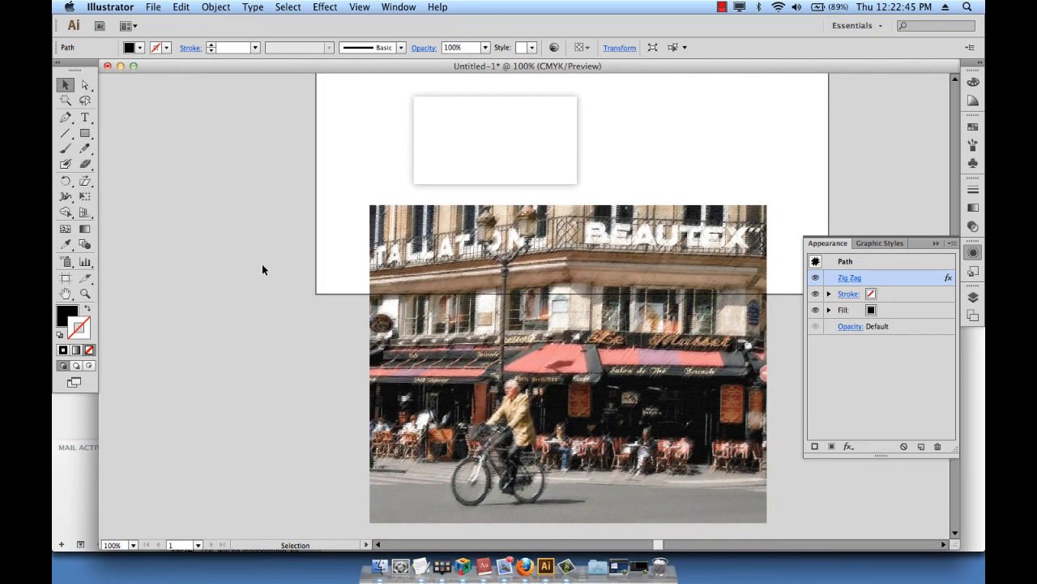
pyautogui.scroll(6, 262, 270)
pyautogui.hscroll(-2, 262, 269)
pyautogui.scroll(3, 262, 270)
pyautogui.hscroll(3, 261, 270)
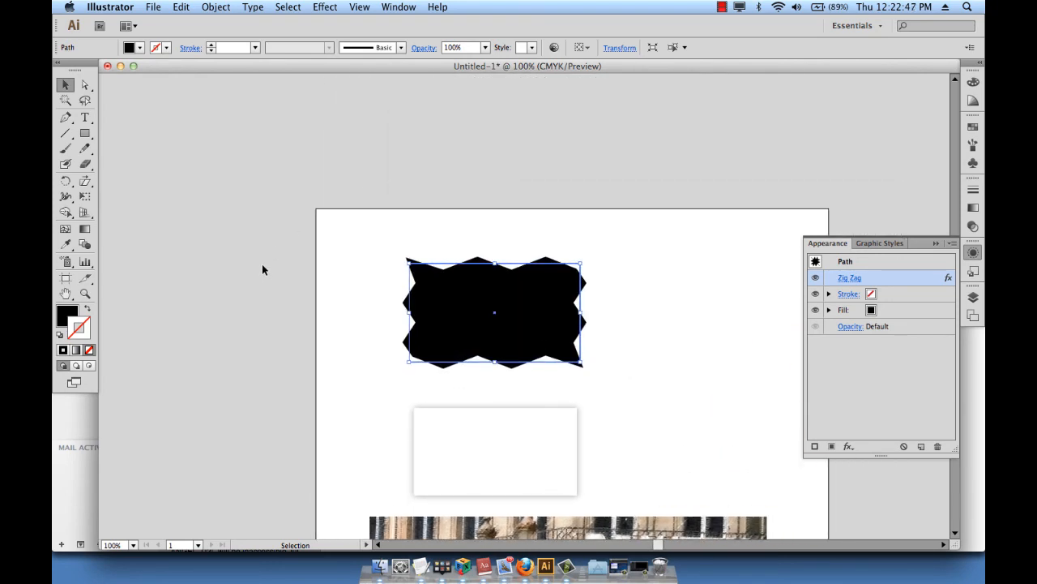
pyautogui.click(326, 7)
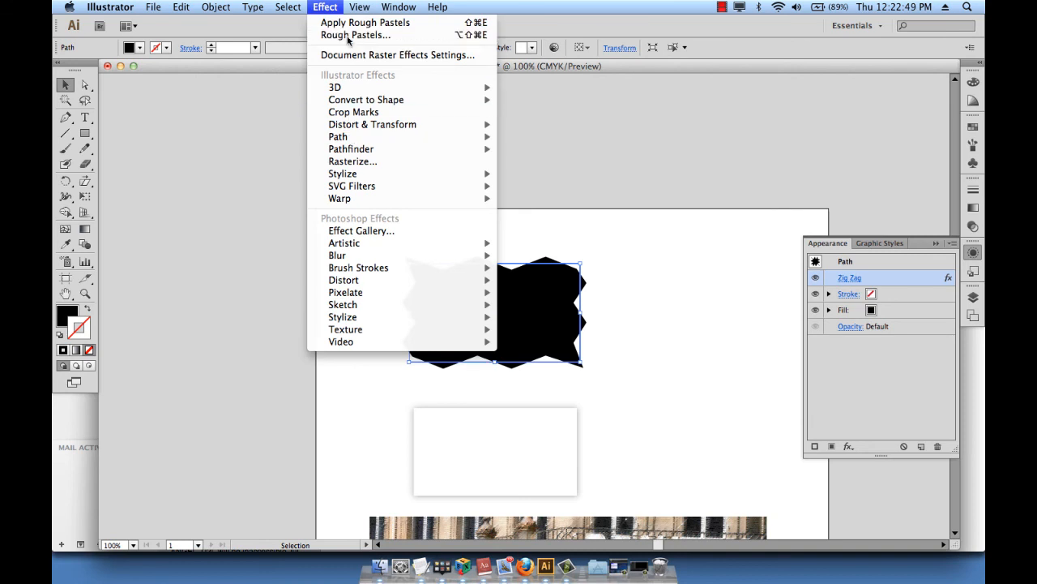